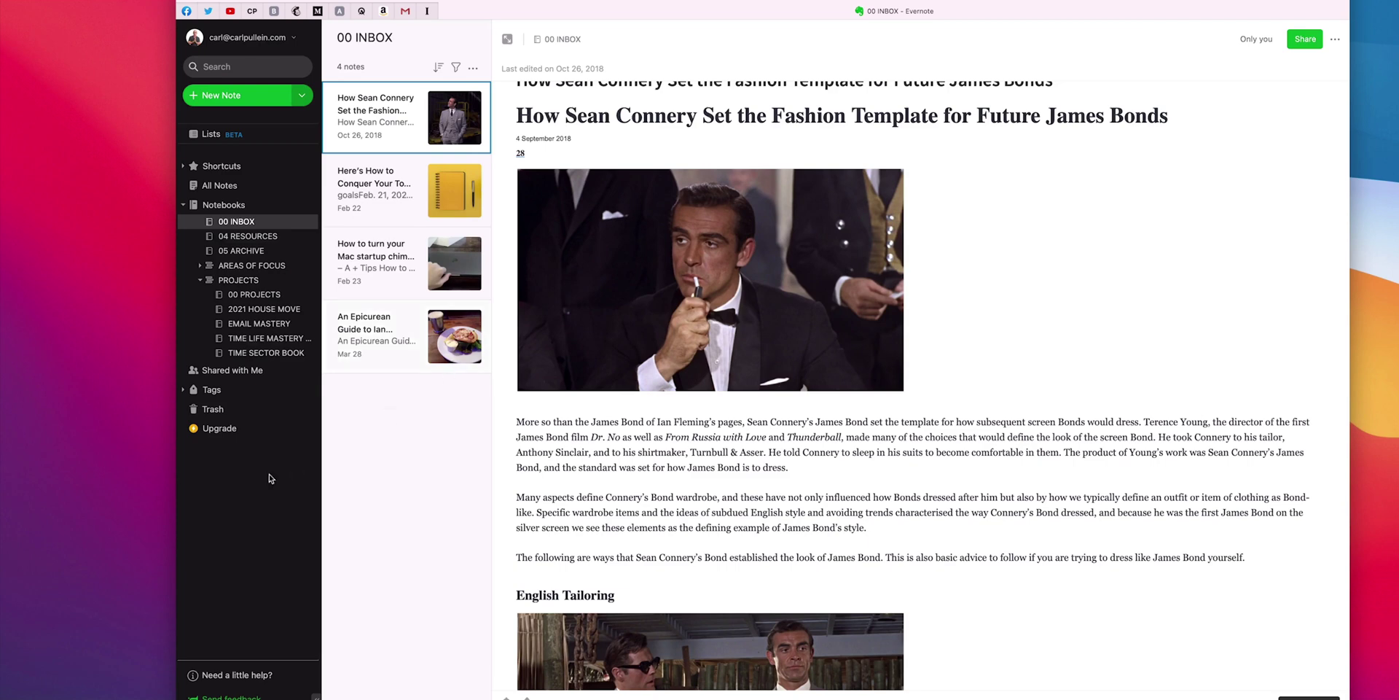
- View the Master Projects List in the 00 PROJECTS notebook, and collapse the PROJECTS stack in the full notebook list
left_click(256, 295)
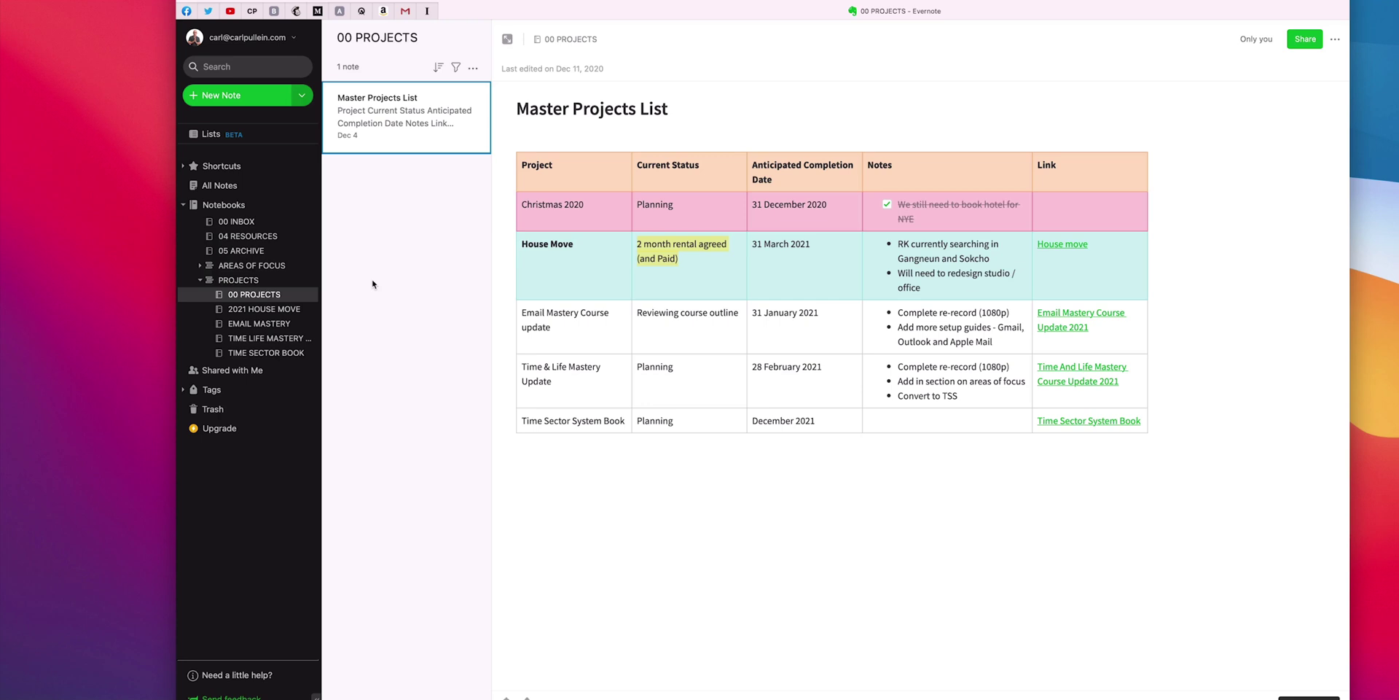
left_click(232, 207)
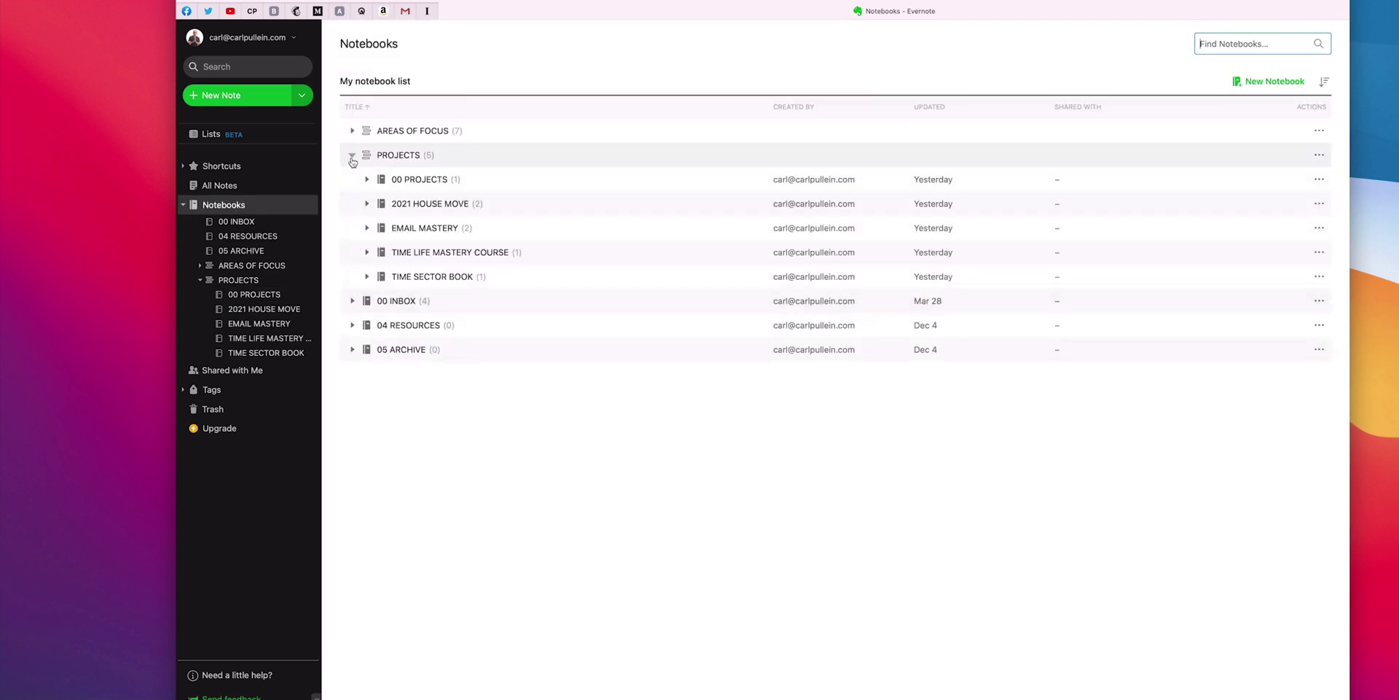
left_click(350, 158)
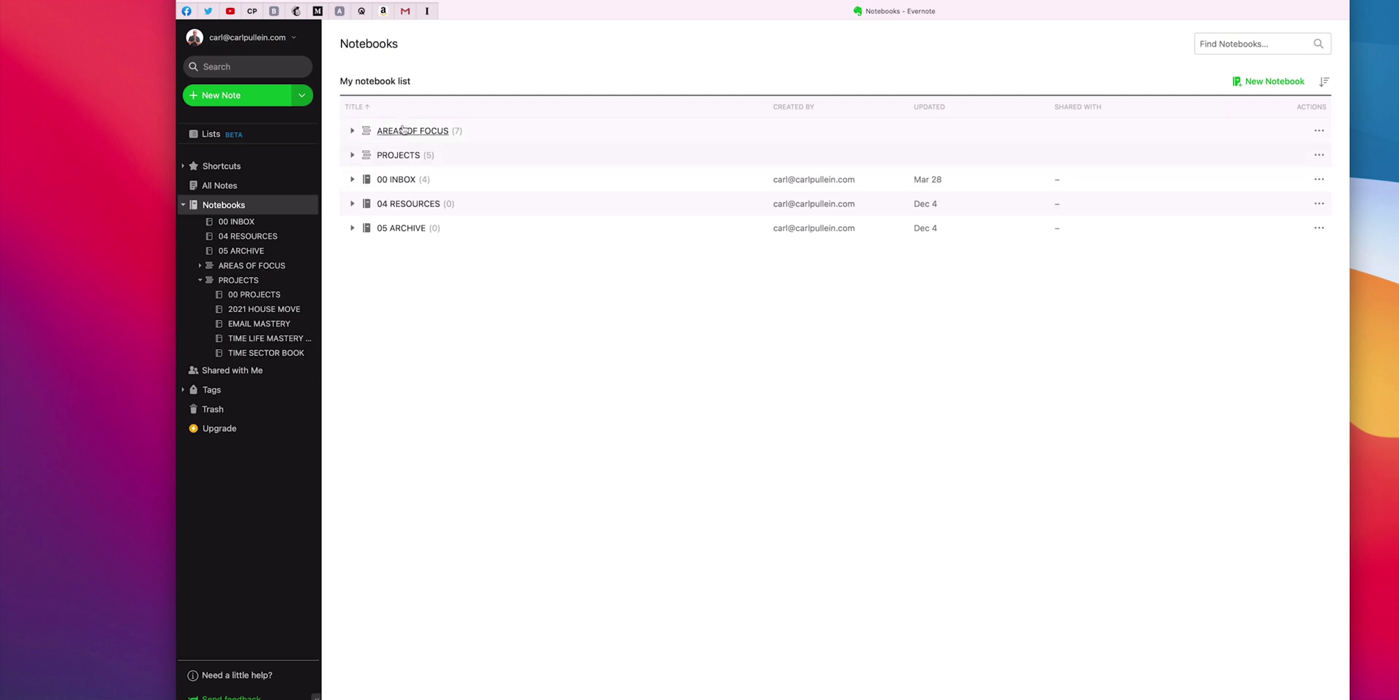
- Reverse the notebook list's sorting by title and restore it to ascending order
left_click(1328, 81)
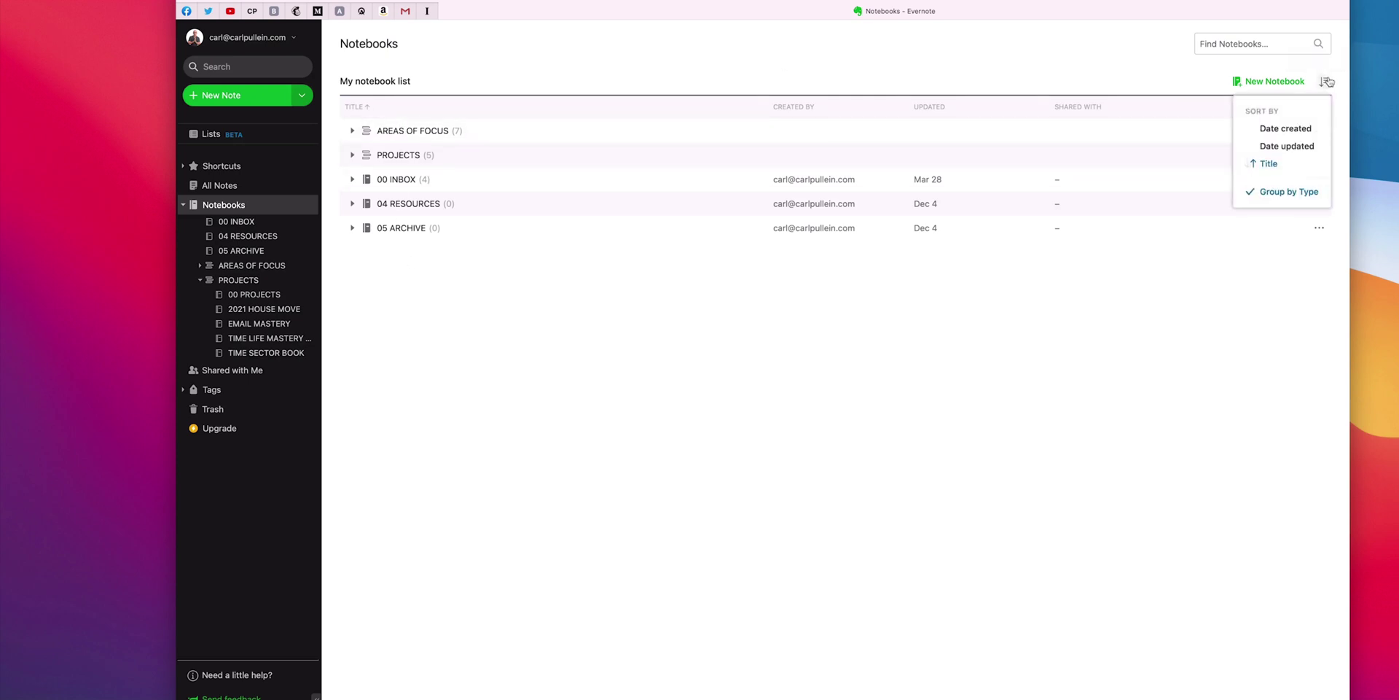
left_click(1271, 165)
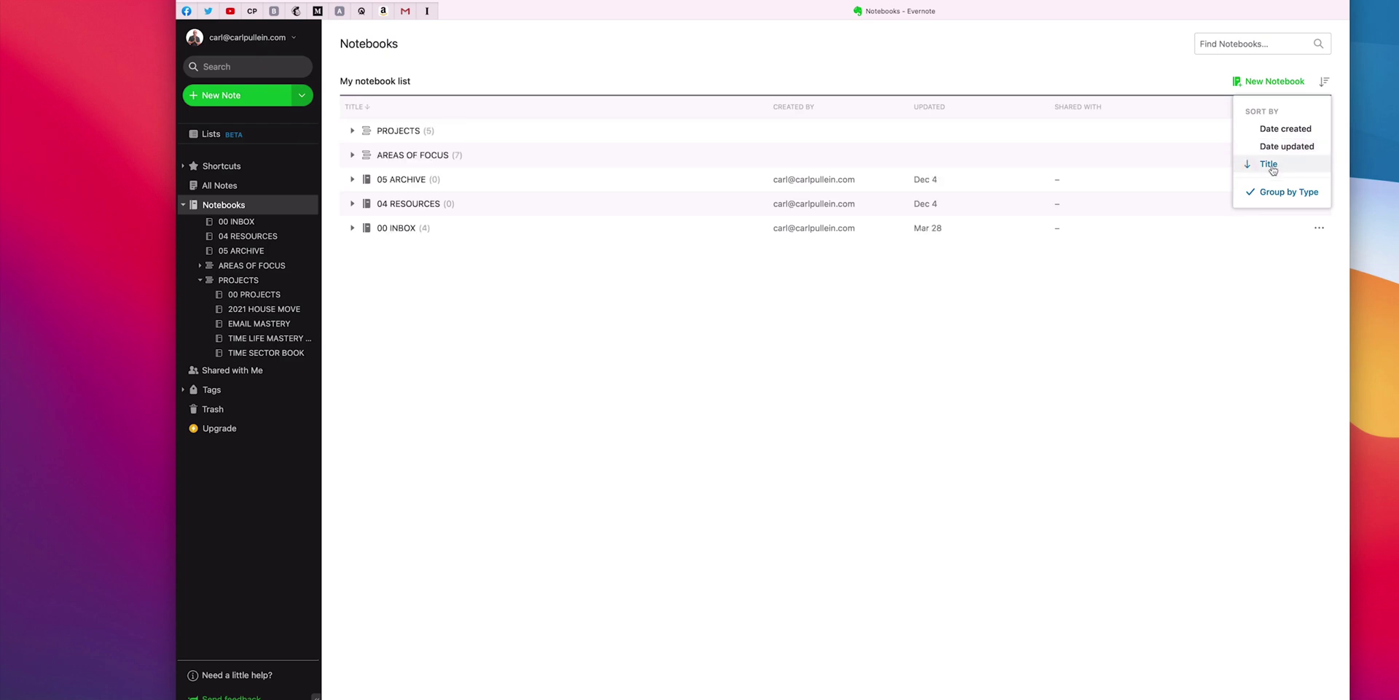
left_click(1271, 165)
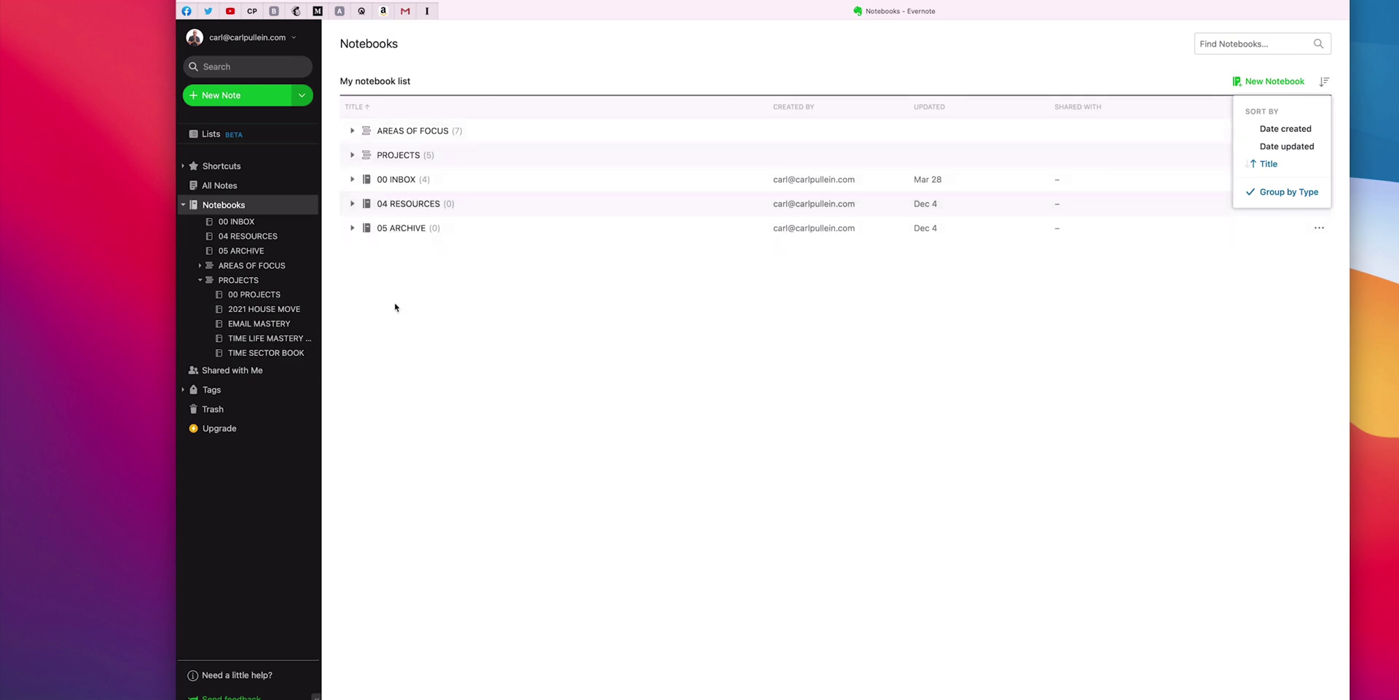
left_click(771, 314)
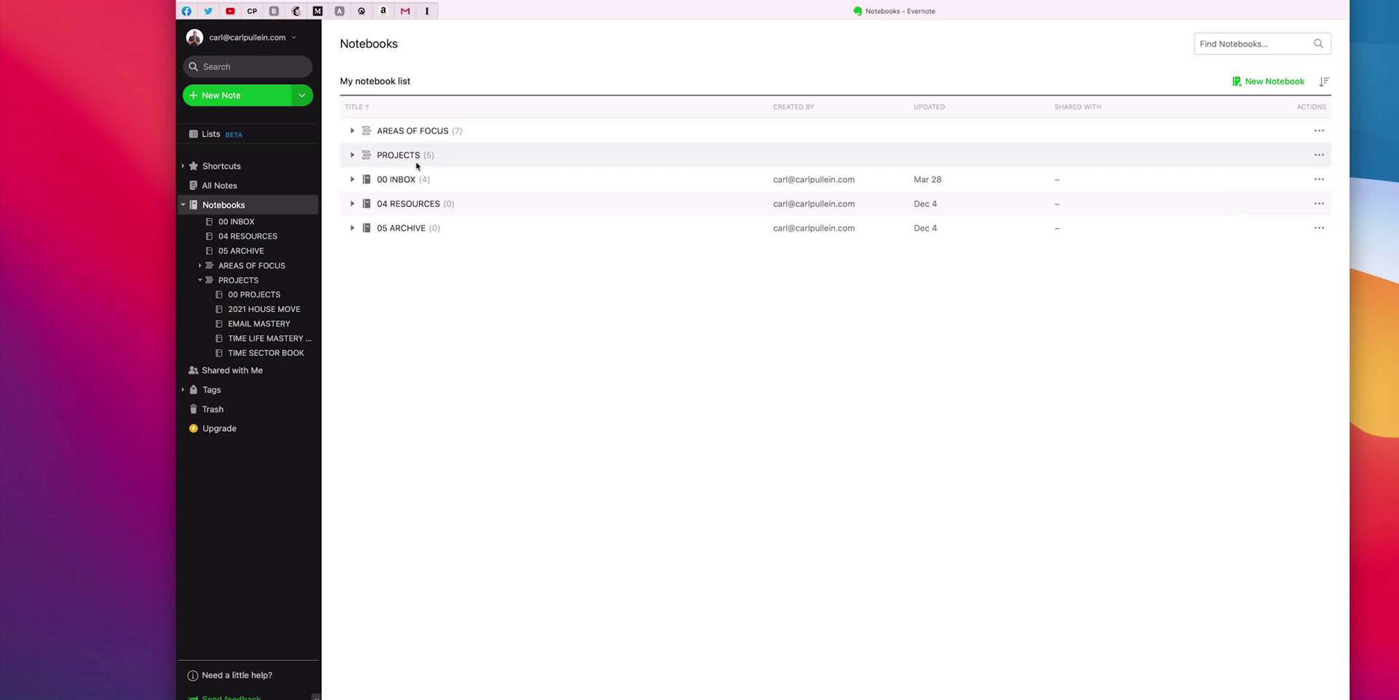
- Expand the PROJECTS stack and its 00 PROJECTS notebook, and open the 2021 HOUSE MOVE notebook
left_click(351, 156)
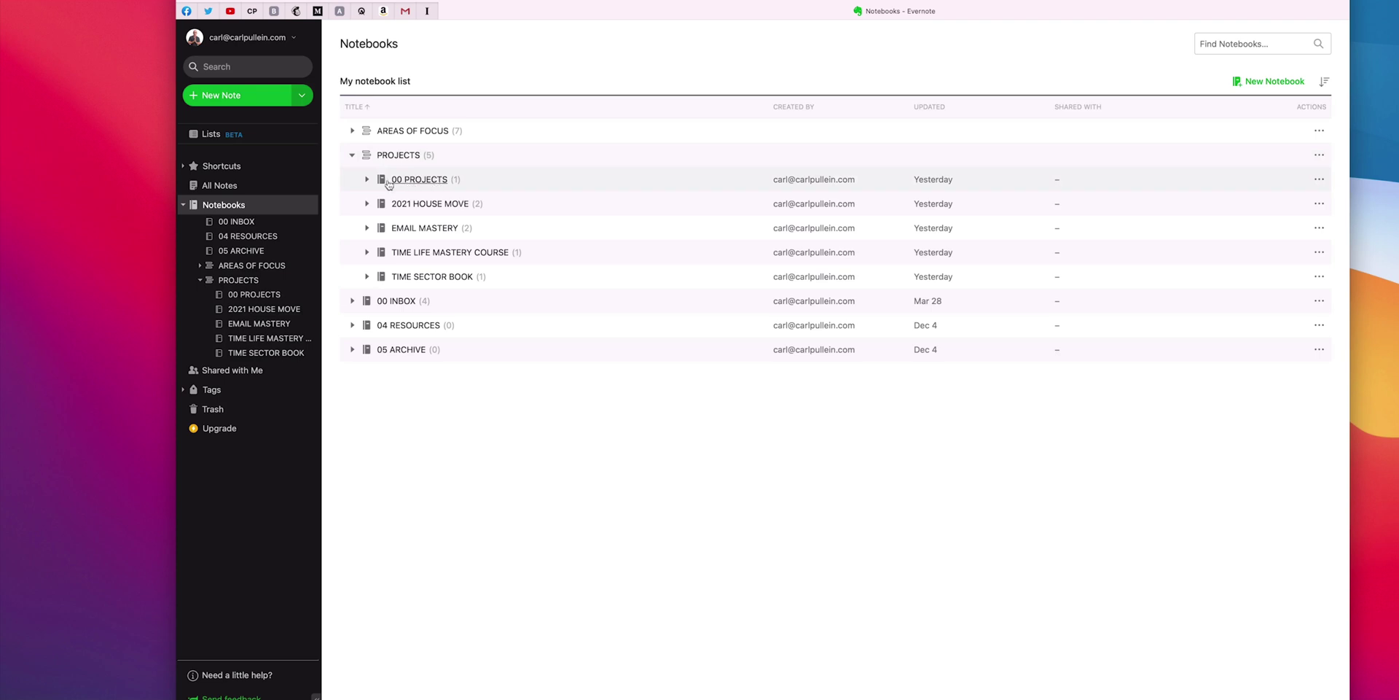
left_click(367, 179)
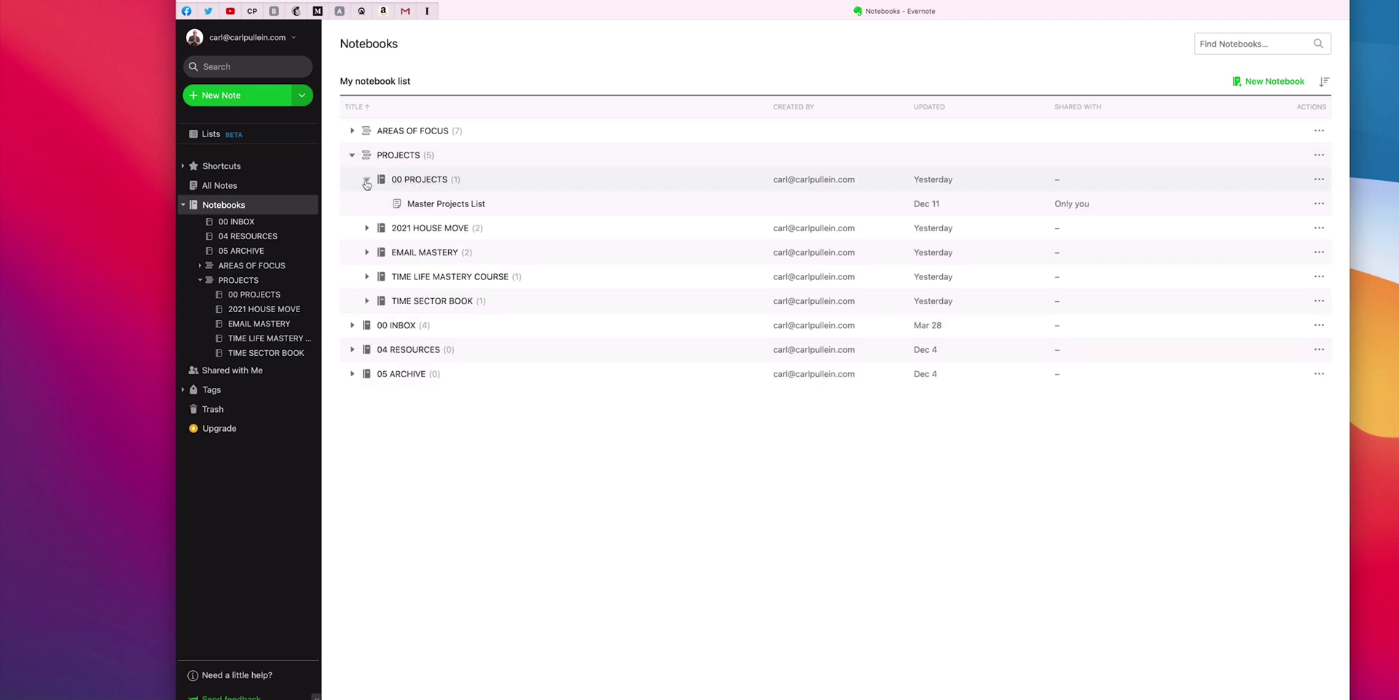
left_click(430, 228)
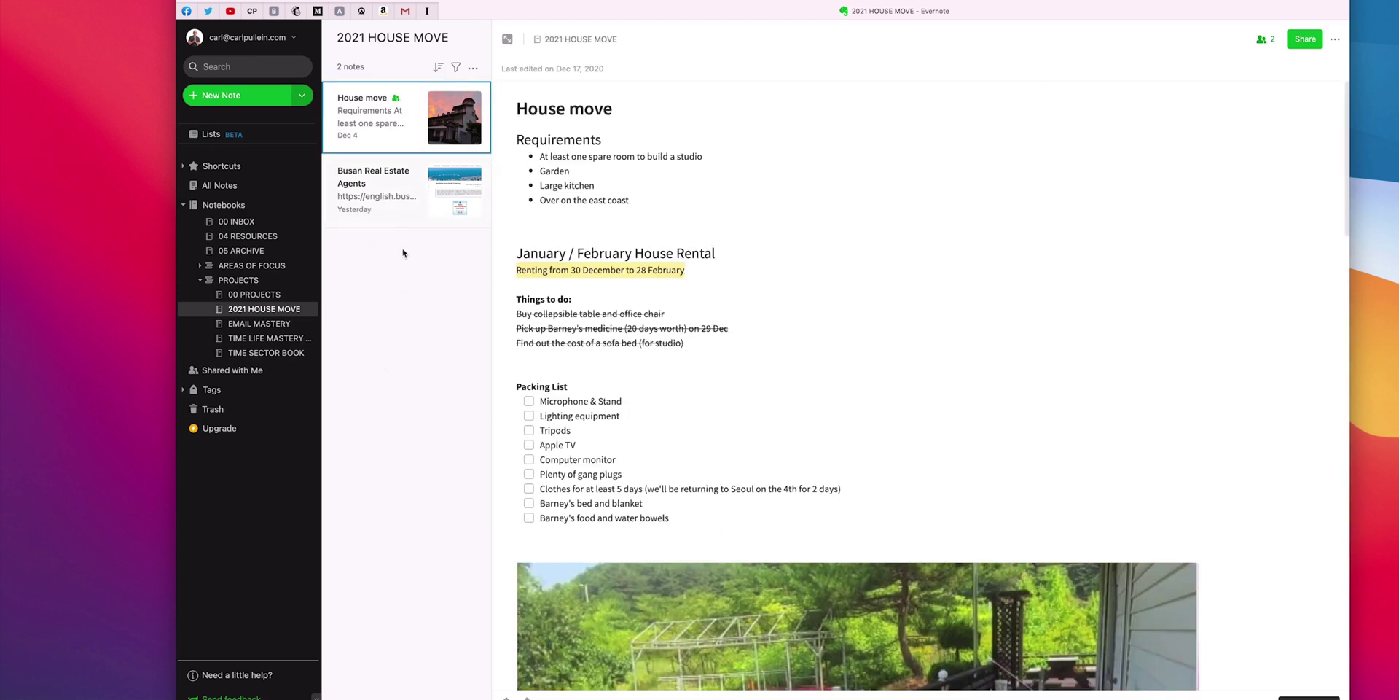
- Review the House move note and the Busan Real Estate Agents note in the house move notebook
scroll(751, 232, "down", 20)
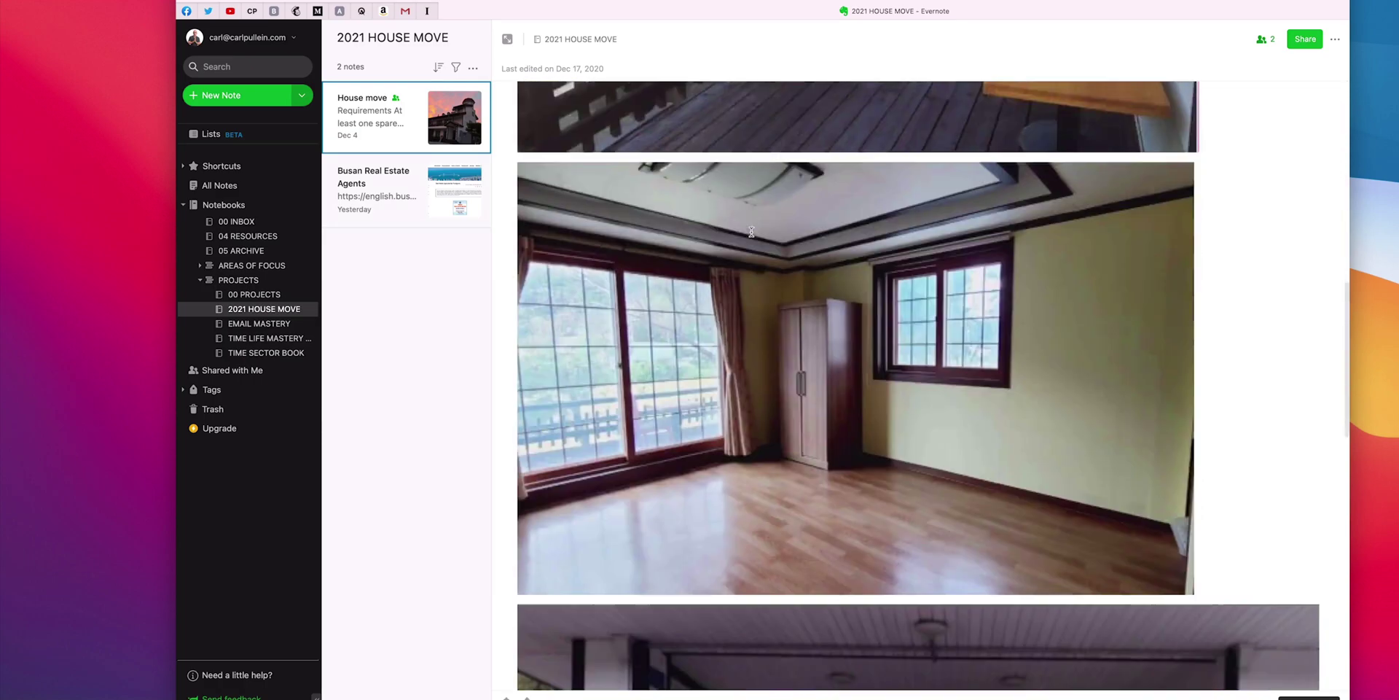
scroll(750, 232, "up", 20)
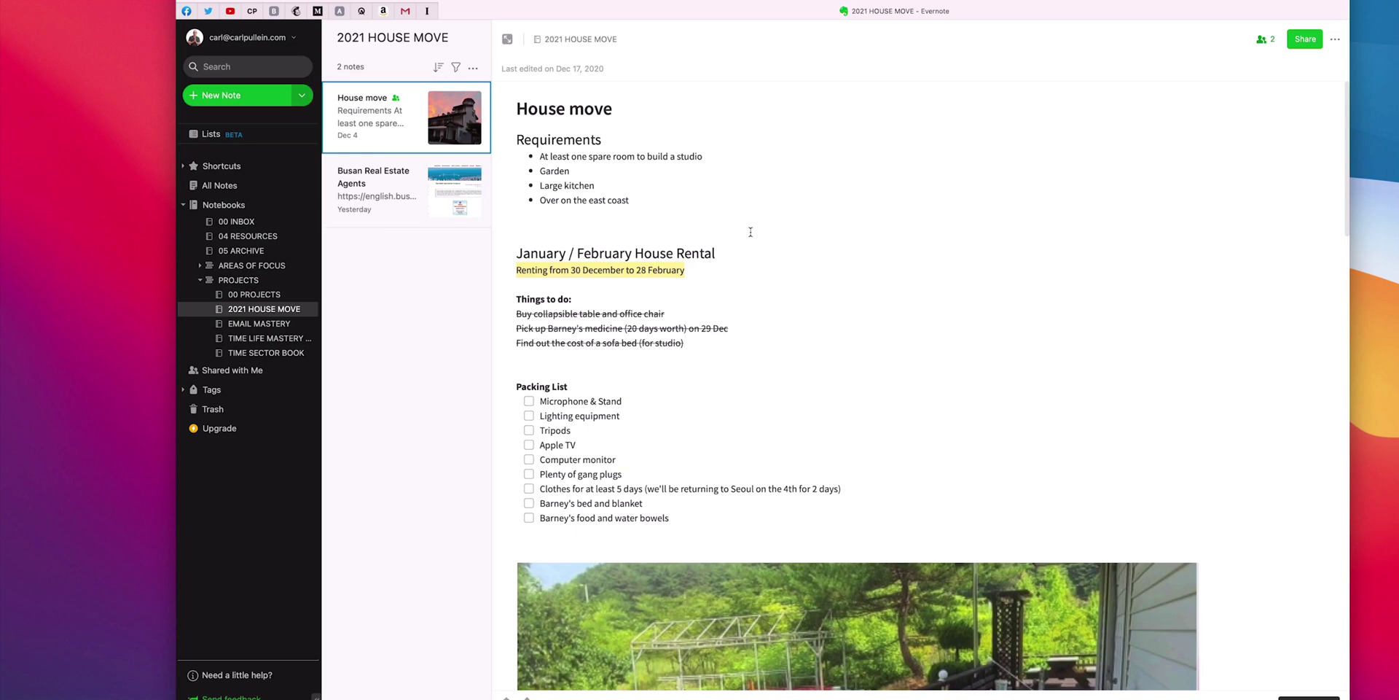
left_click(361, 188)
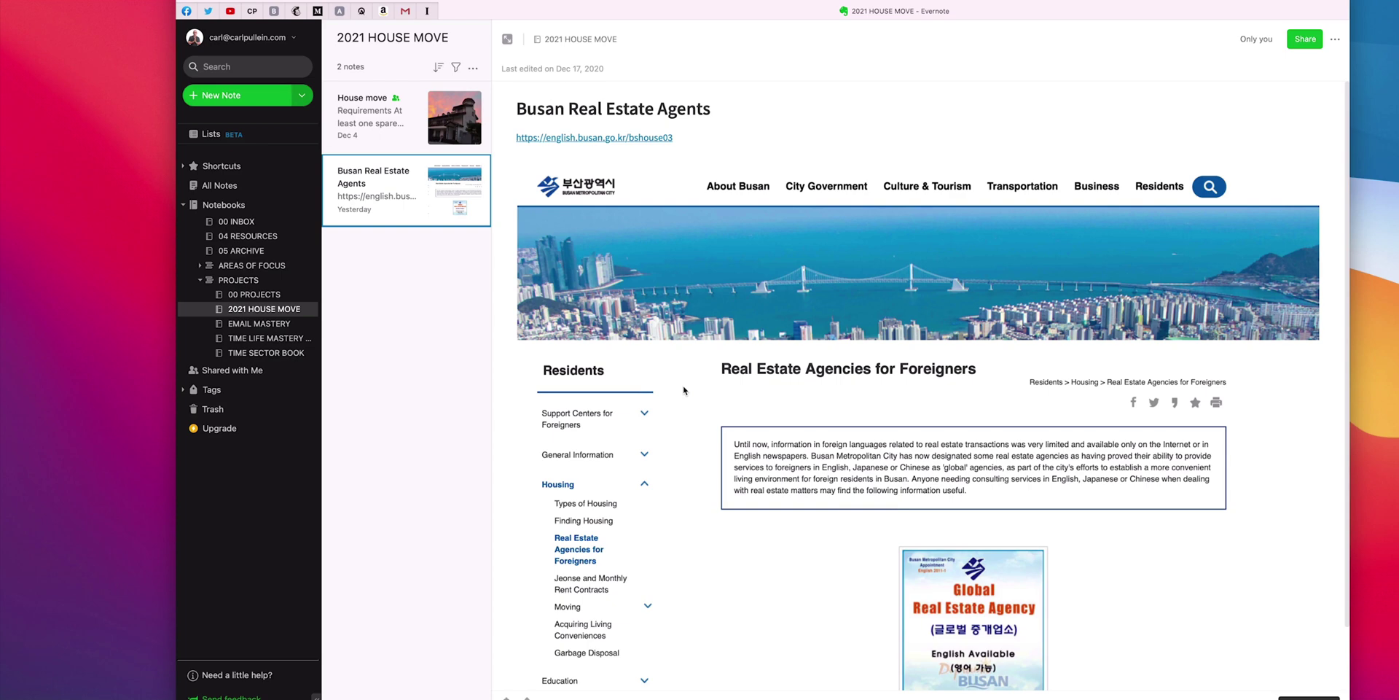
left_click(398, 127)
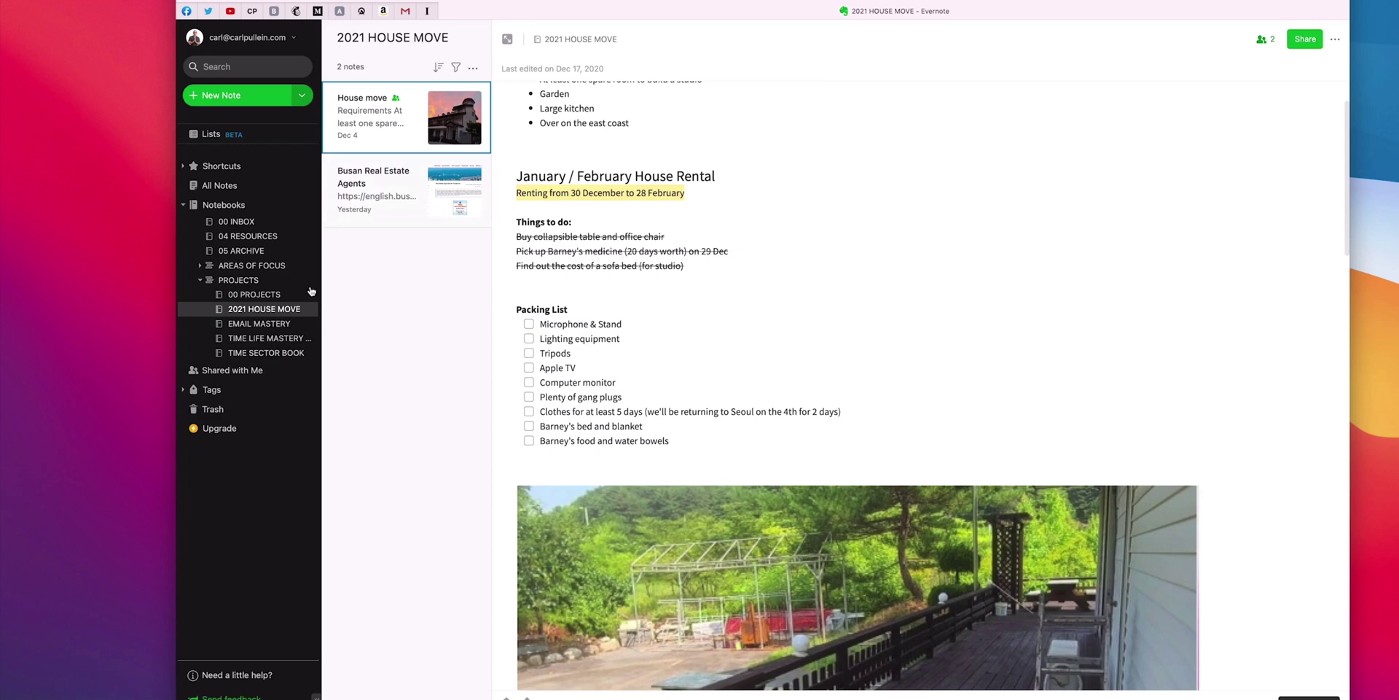
- Open the EMAIL MASTERY notebook and examine the Email Mastery Course Update 2021 note, including its full weekly timeline and Notes section
left_click(277, 330)
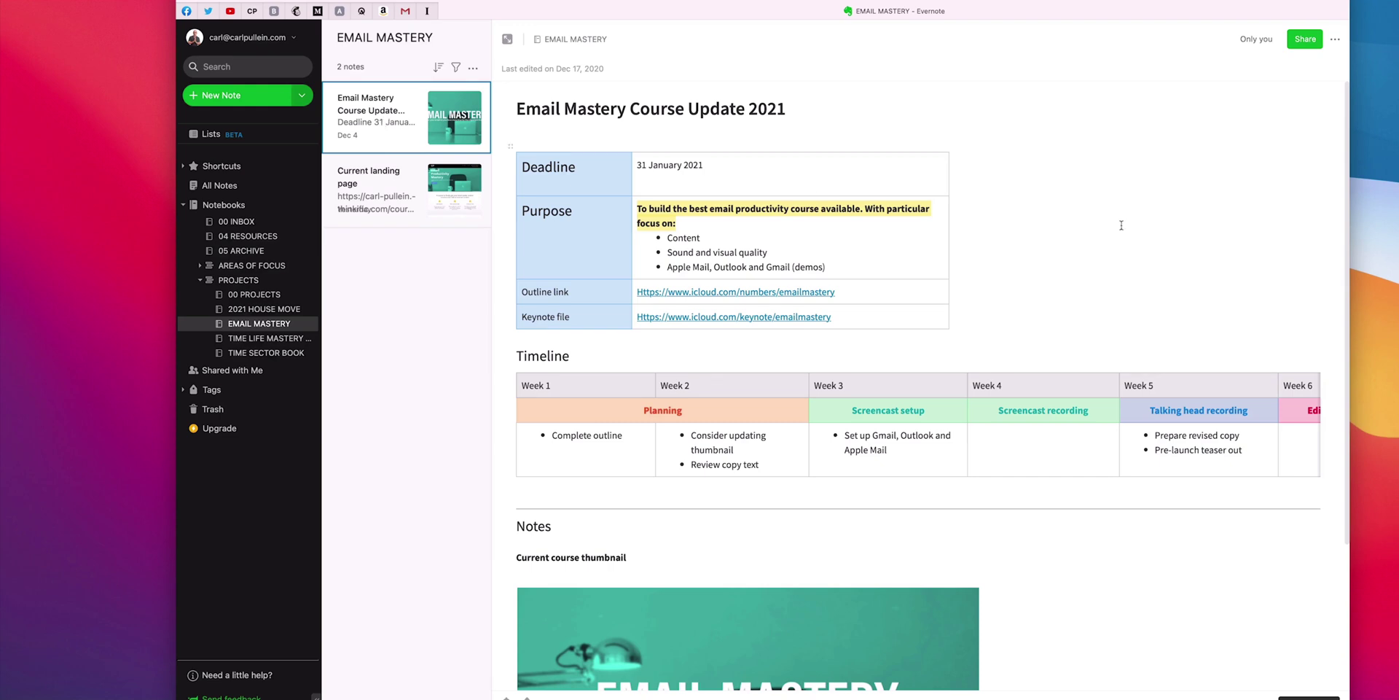
scroll(1122, 226, "down", 3)
scroll(1122, 225, "right", 1)
scroll(1121, 226, "up", 3)
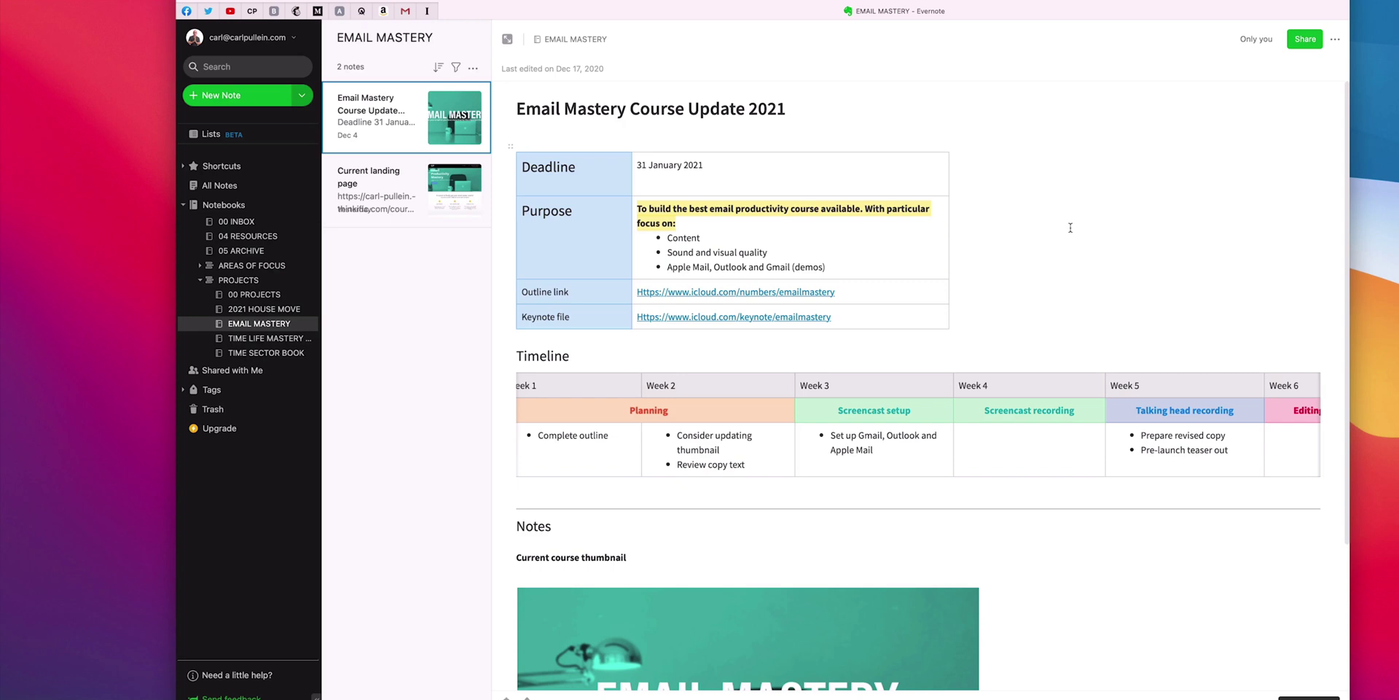
scroll(1070, 228, "down", 3)
scroll(1069, 225, "up", 3)
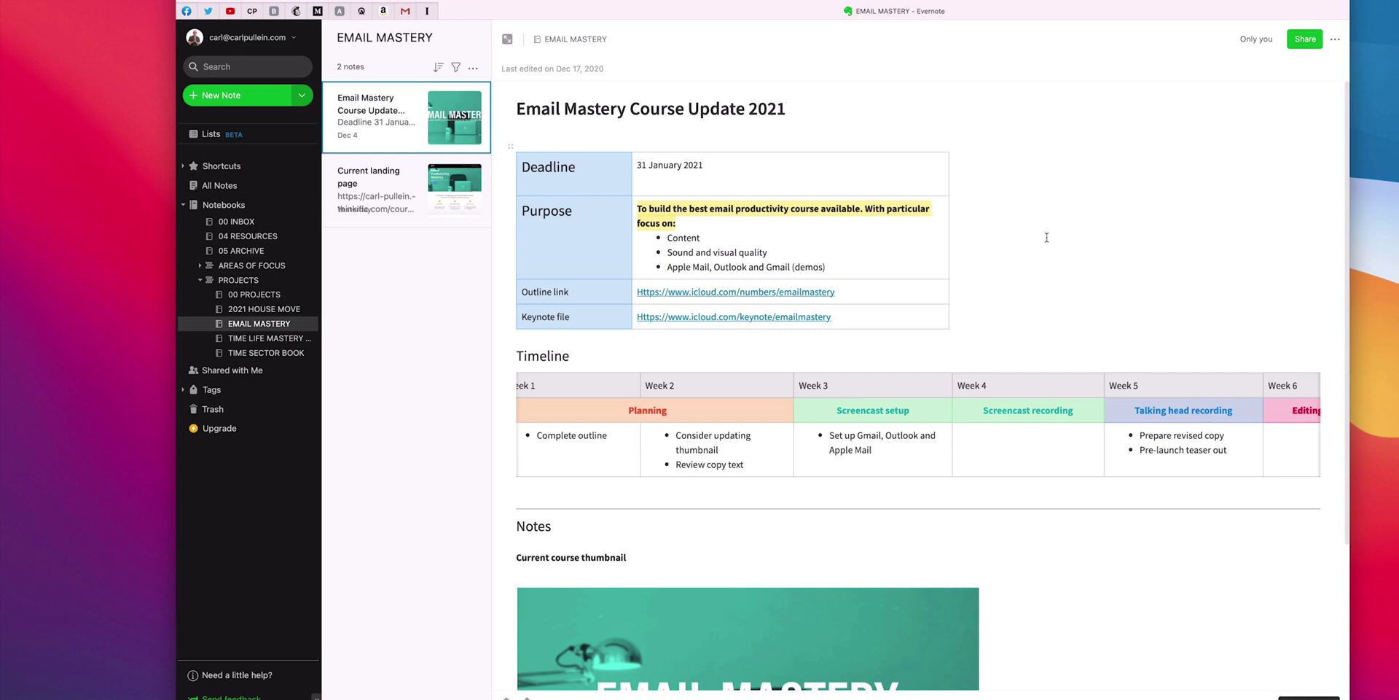
scroll(819, 425, "left", 3)
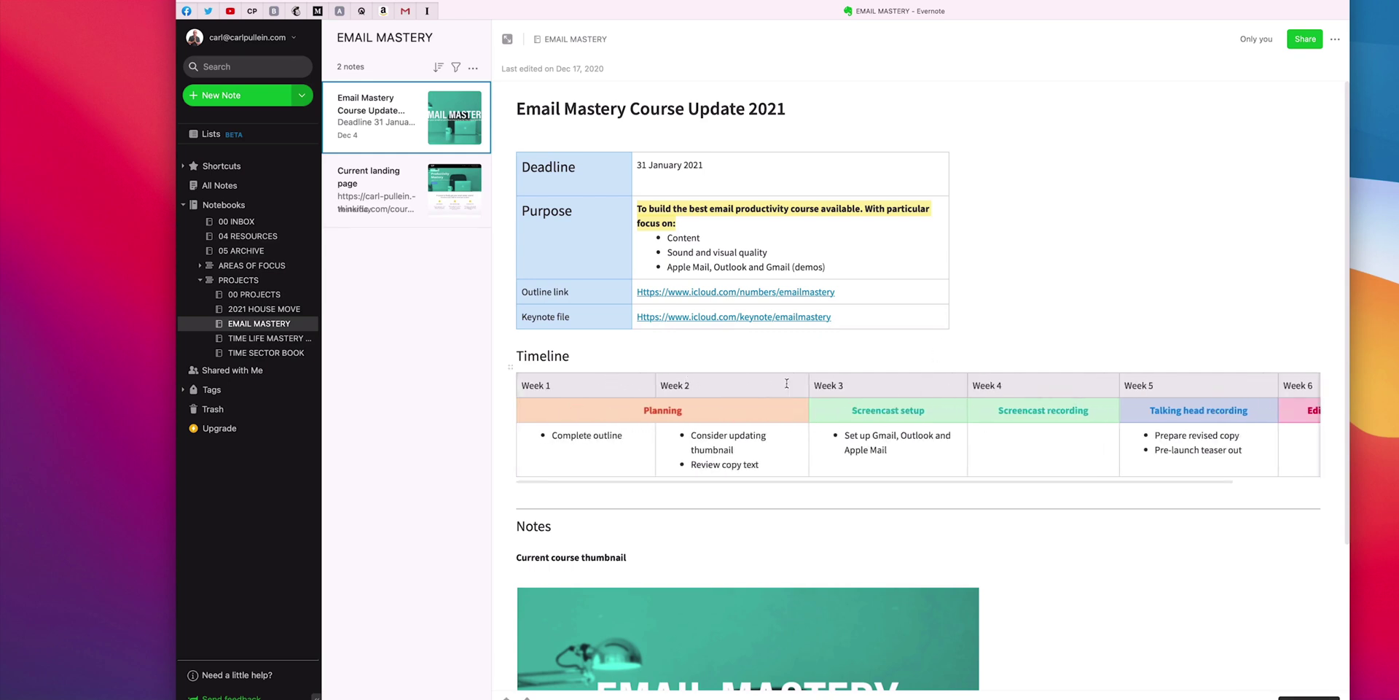
scroll(1248, 399, "right", 3)
scroll(1166, 394, "left", 3)
scroll(1163, 420, "right", 3)
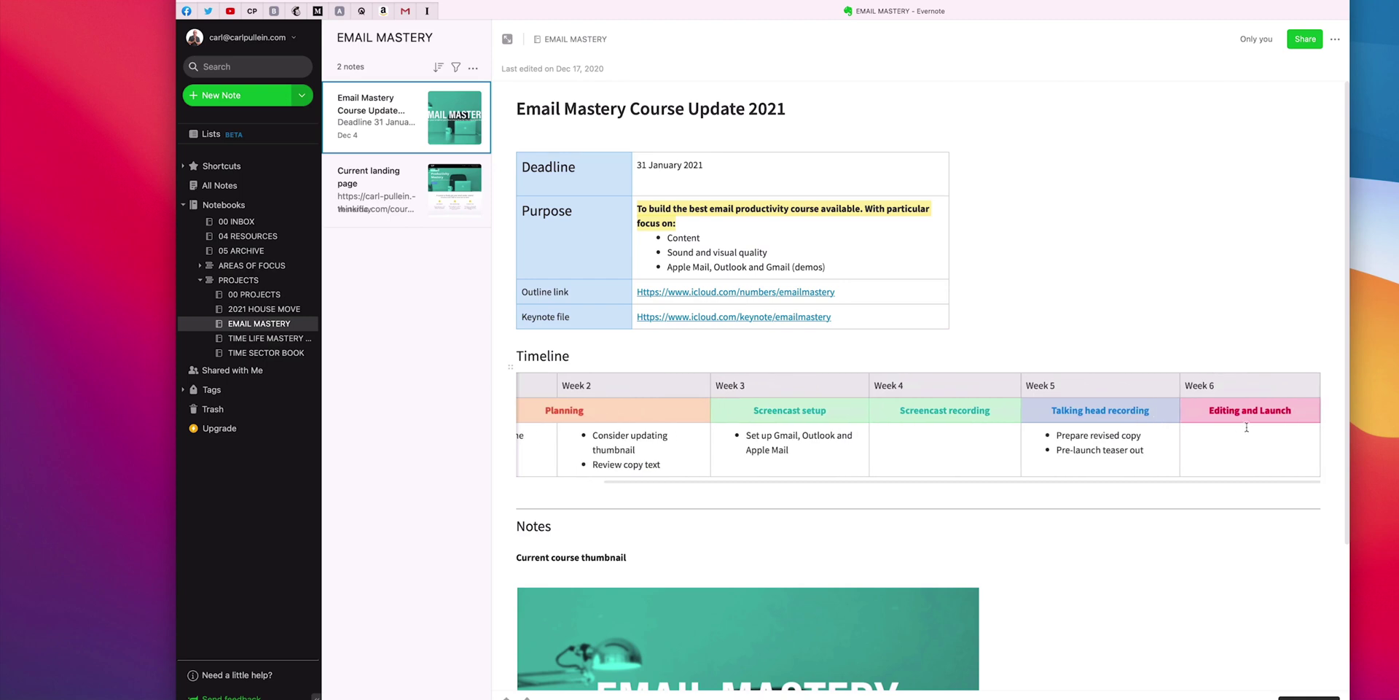
scroll(1246, 427, "left", 2)
scroll(665, 576, "down", 5)
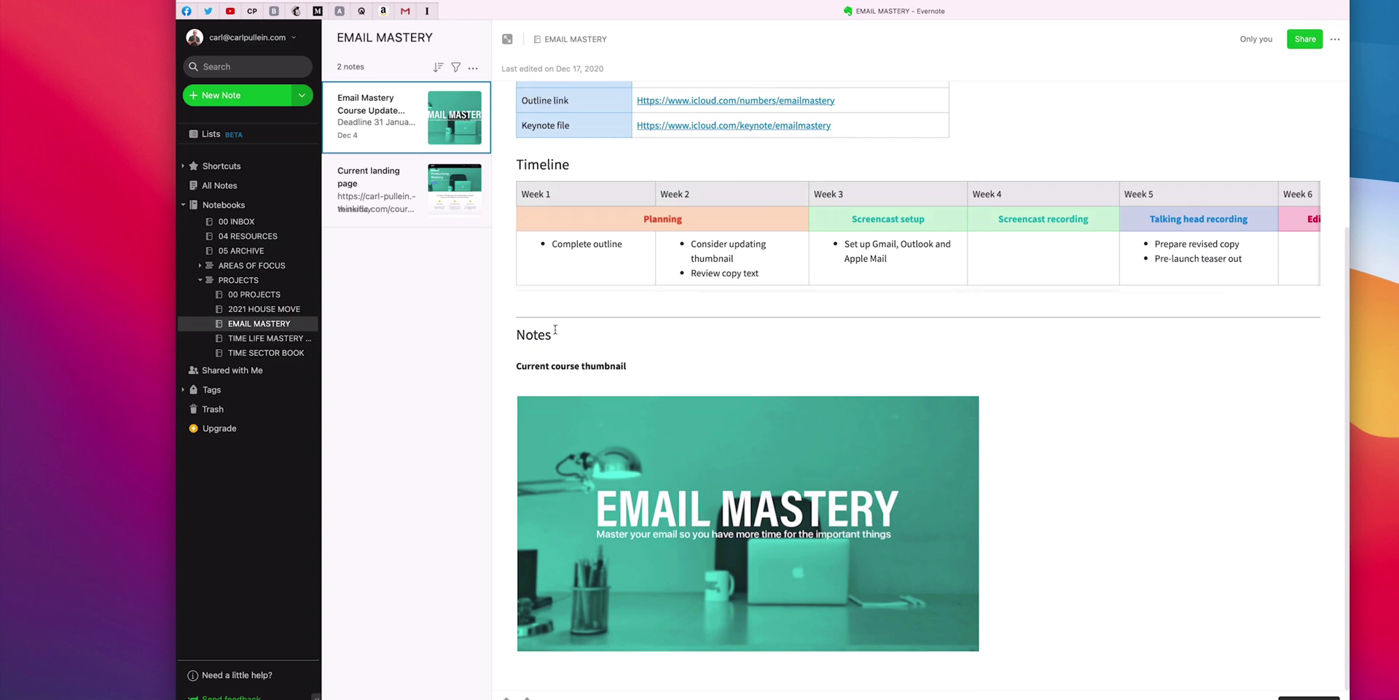
scroll(656, 406, "up", 5)
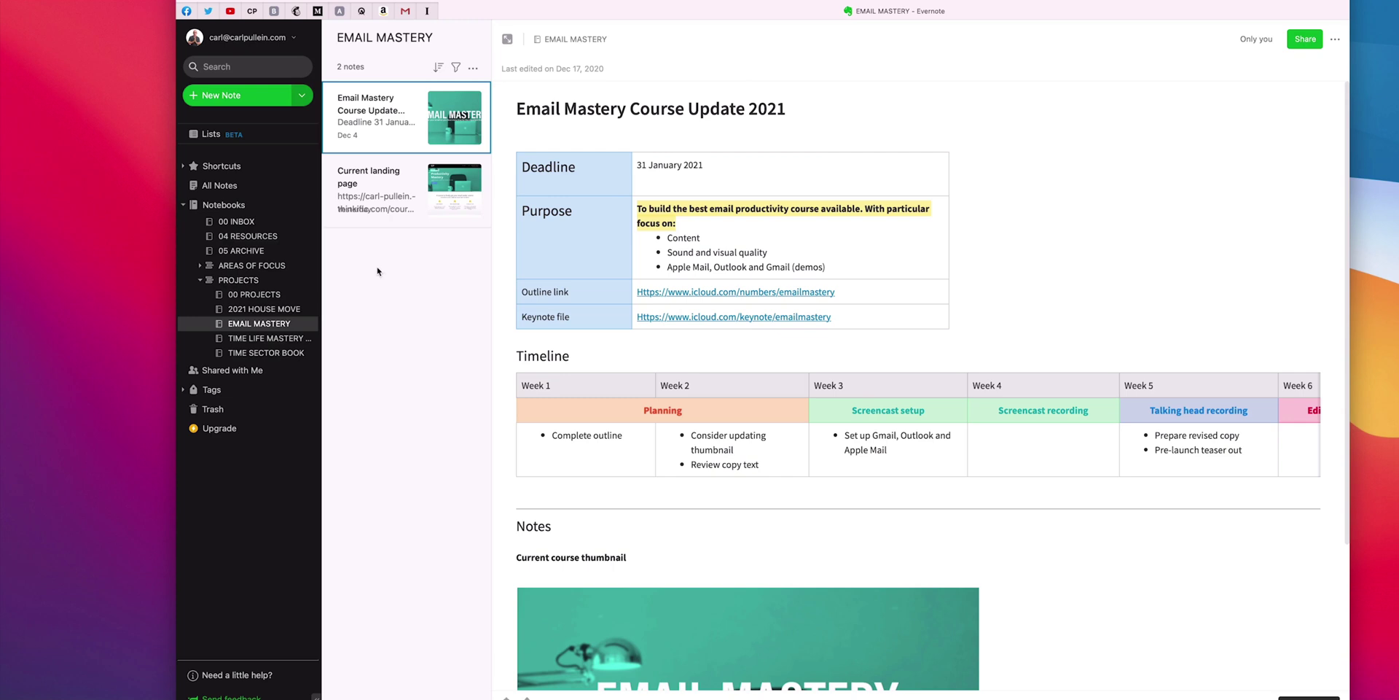
- Review the Current landing page note in the EMAIL MASTERY notebook, including the clipped course page
left_click(380, 207)
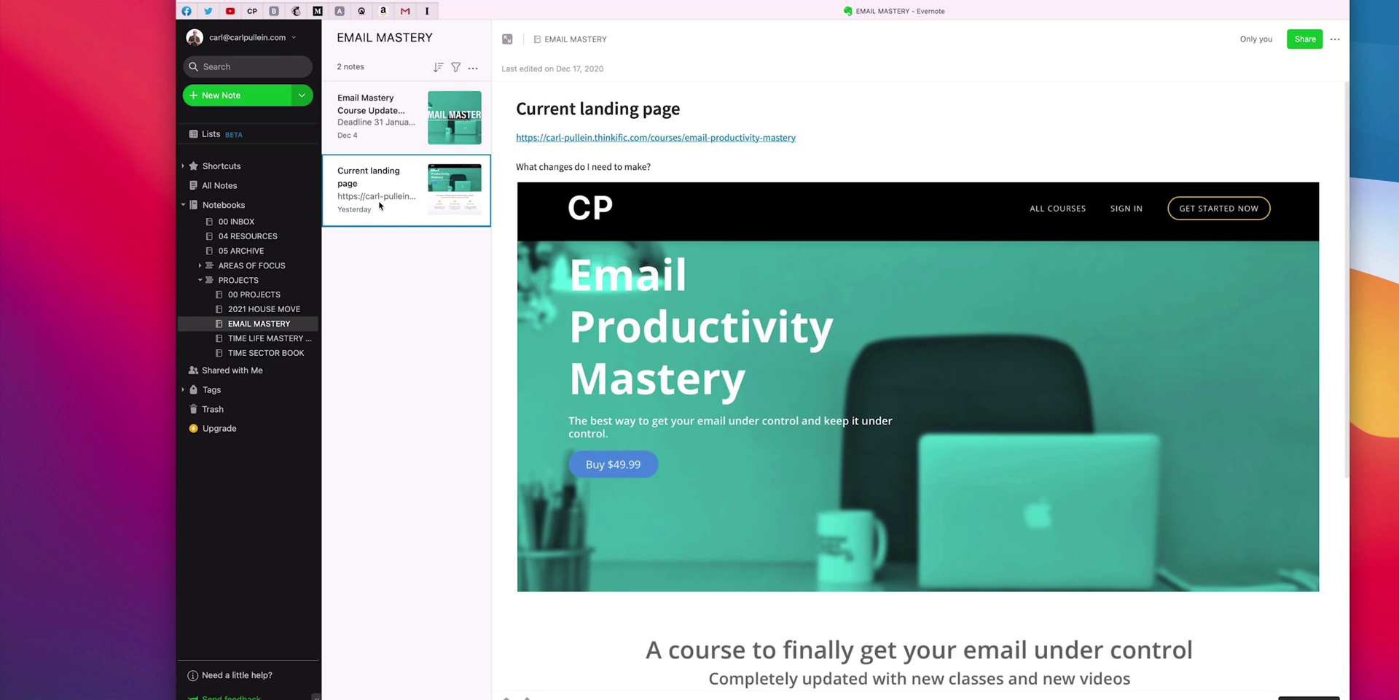
scroll(589, 462, "down", 5)
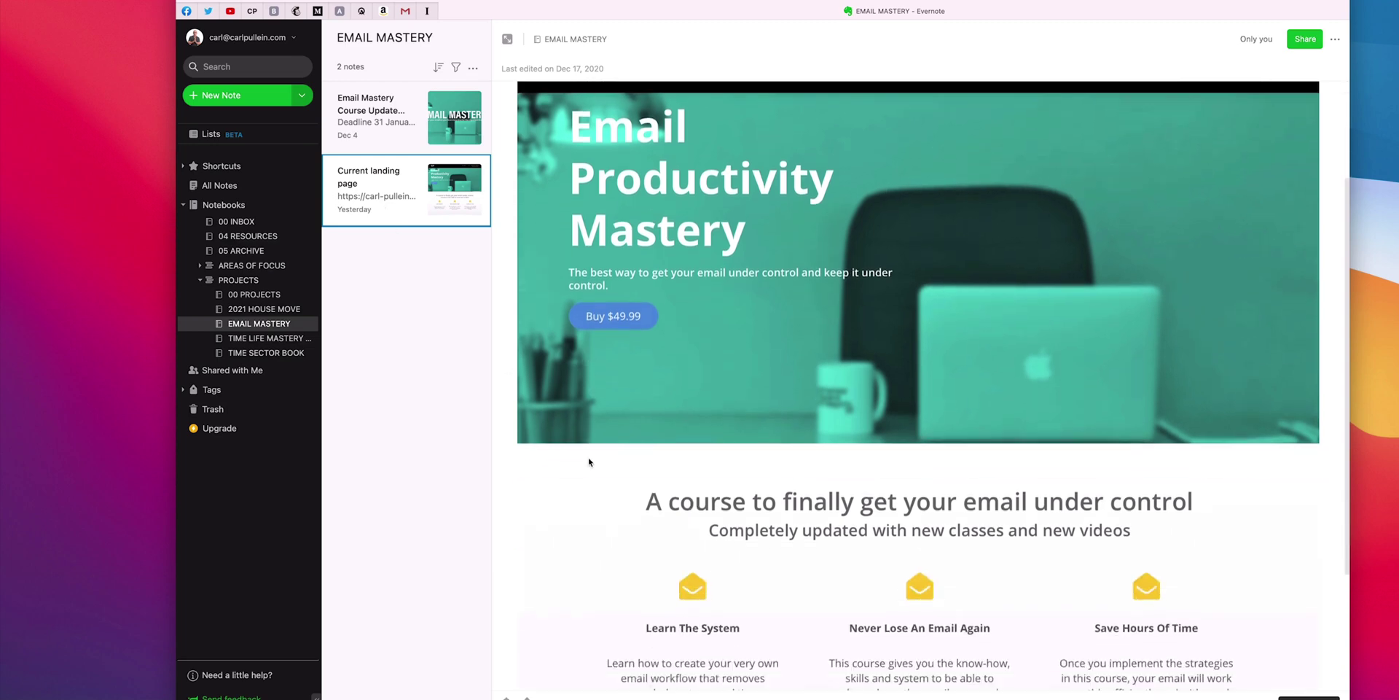
scroll(589, 462, "up", 5)
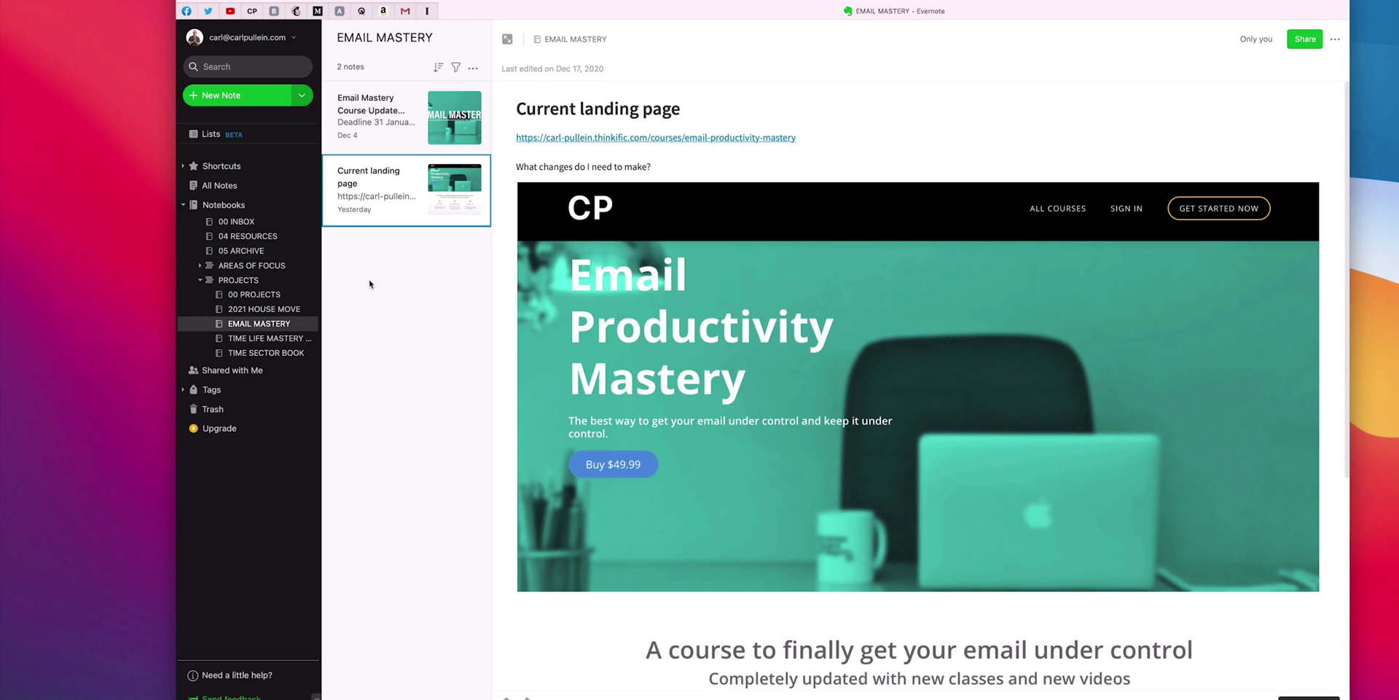
- Collapse PROJECTS and expand AREAS OF FOCUS in both the navigation tree and the full notebook list
left_click(201, 280)
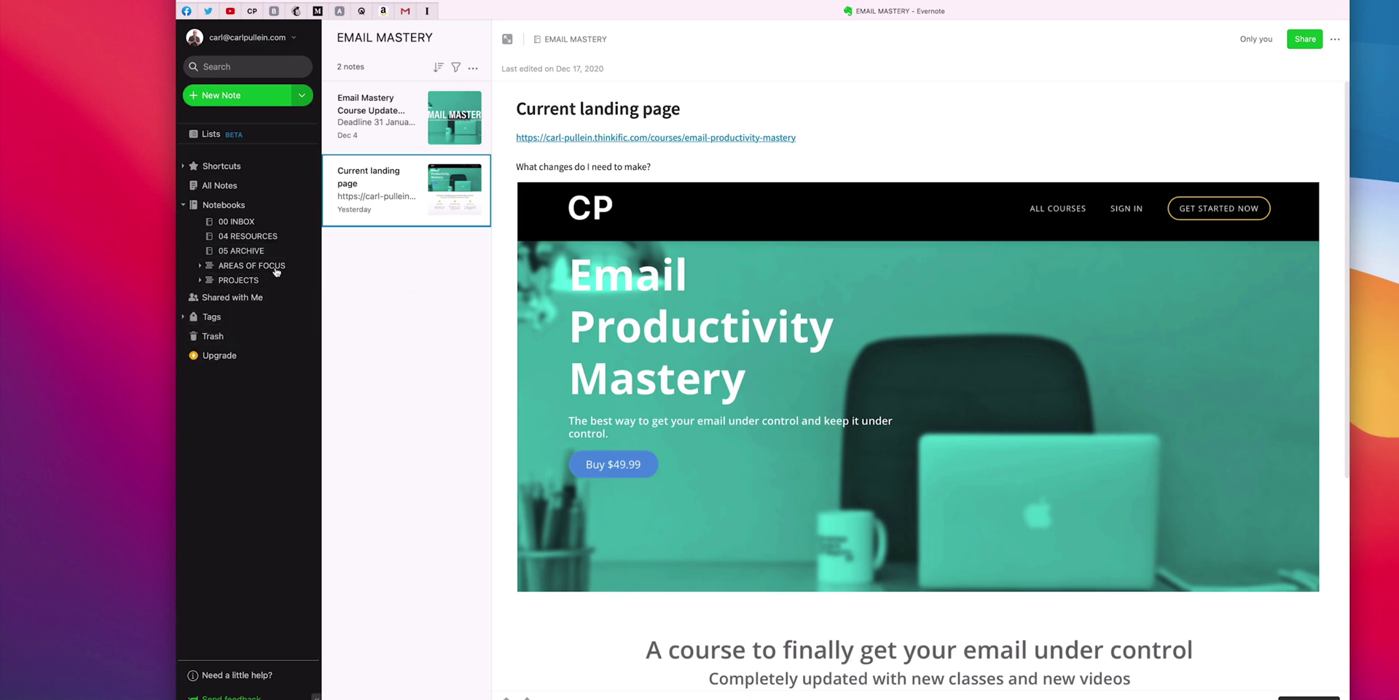
left_click(202, 266)
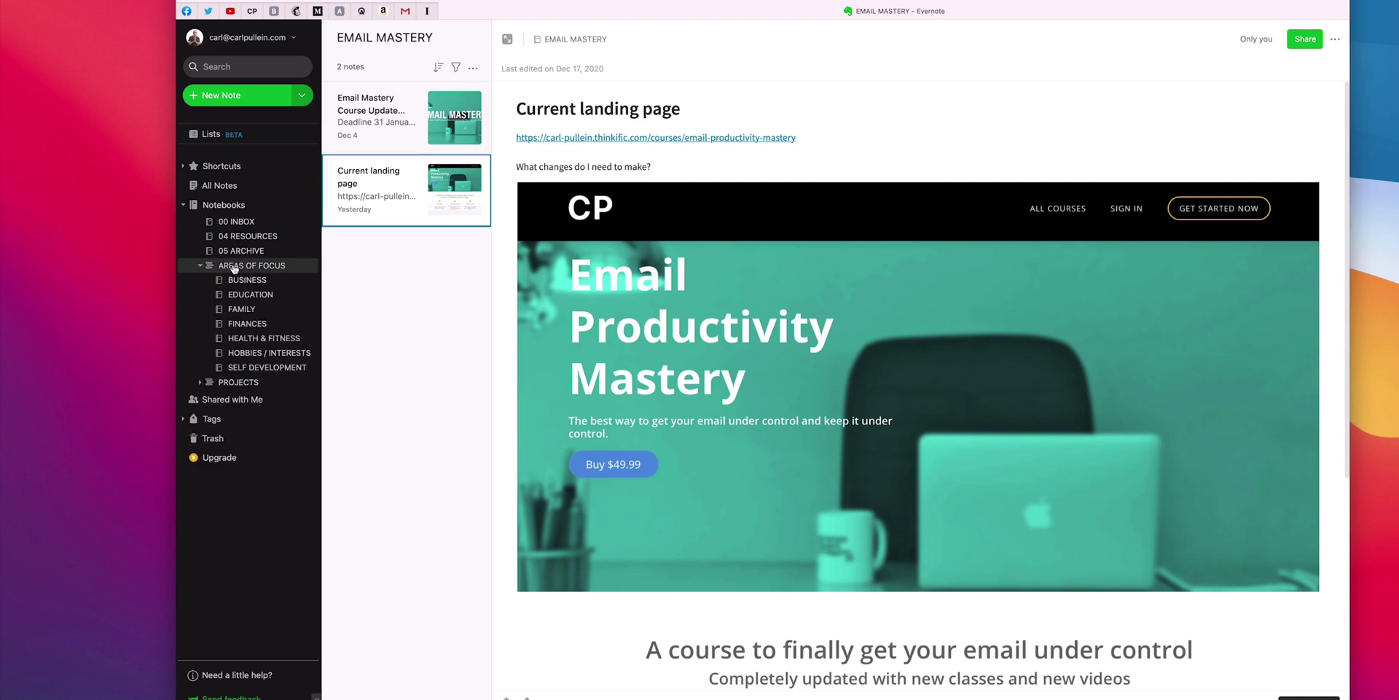
left_click(224, 204)
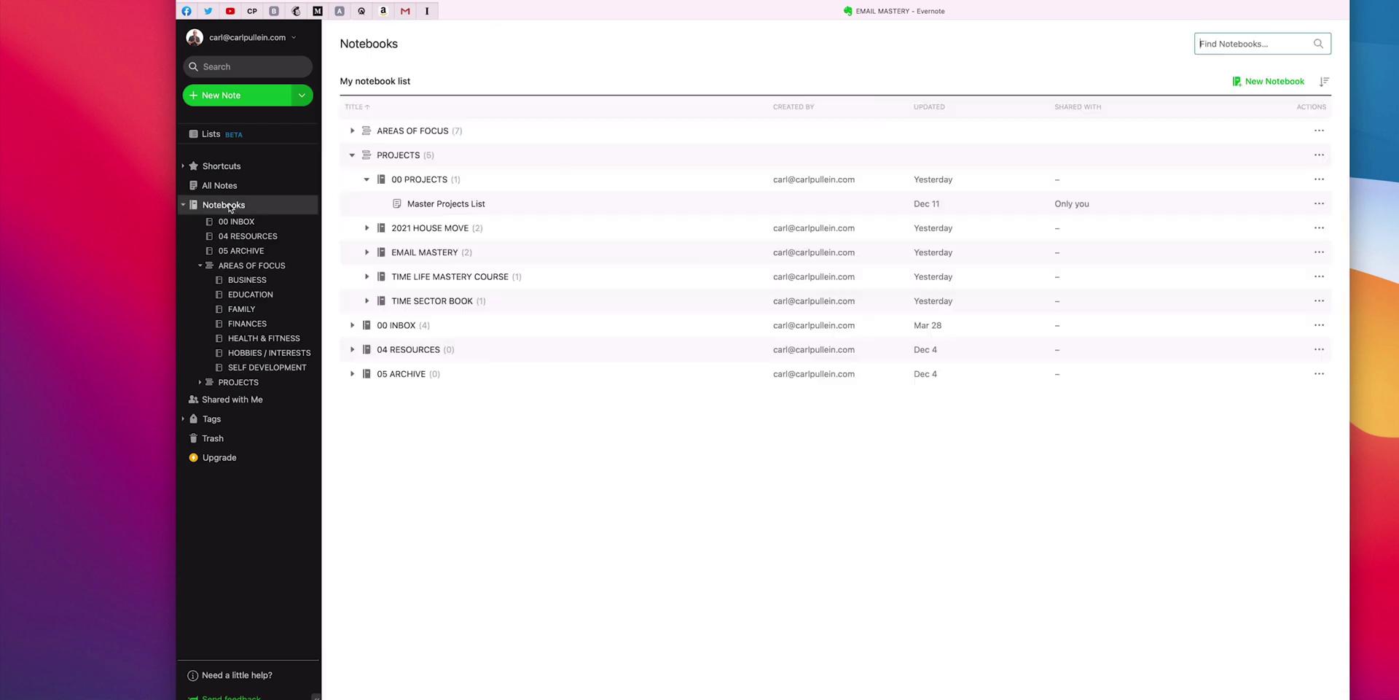
left_click(352, 154)
left_click(350, 132)
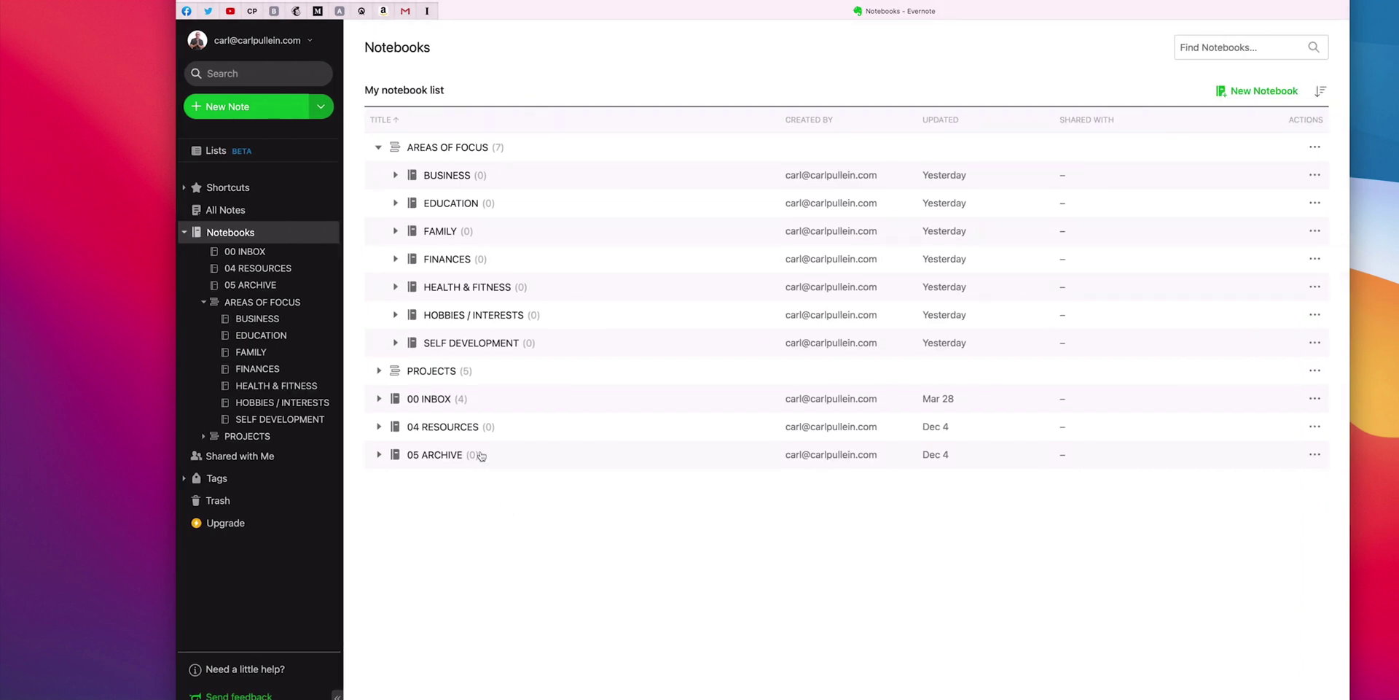
- Expand PROJECTS in the full notebook list, collapse 00 PROJECTS within it, and open the TIME SECTOR BOOK notebook
left_click(377, 371)
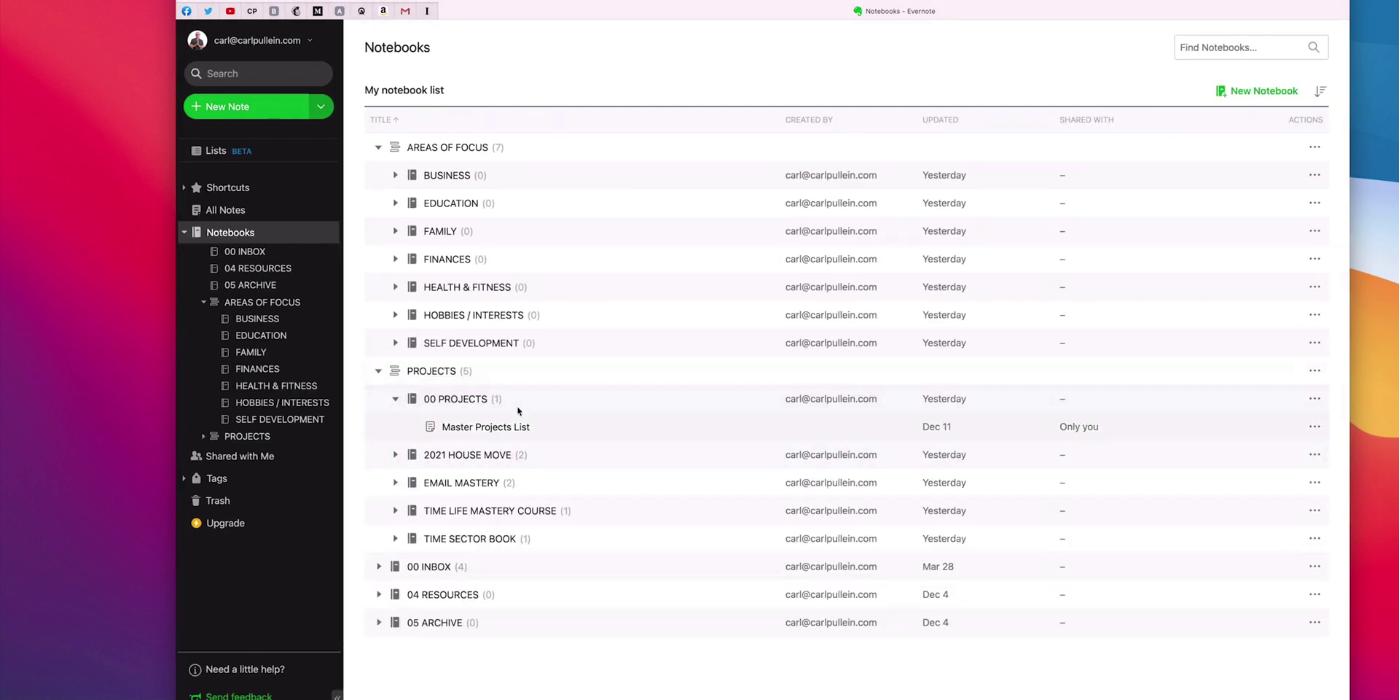
left_click(395, 399)
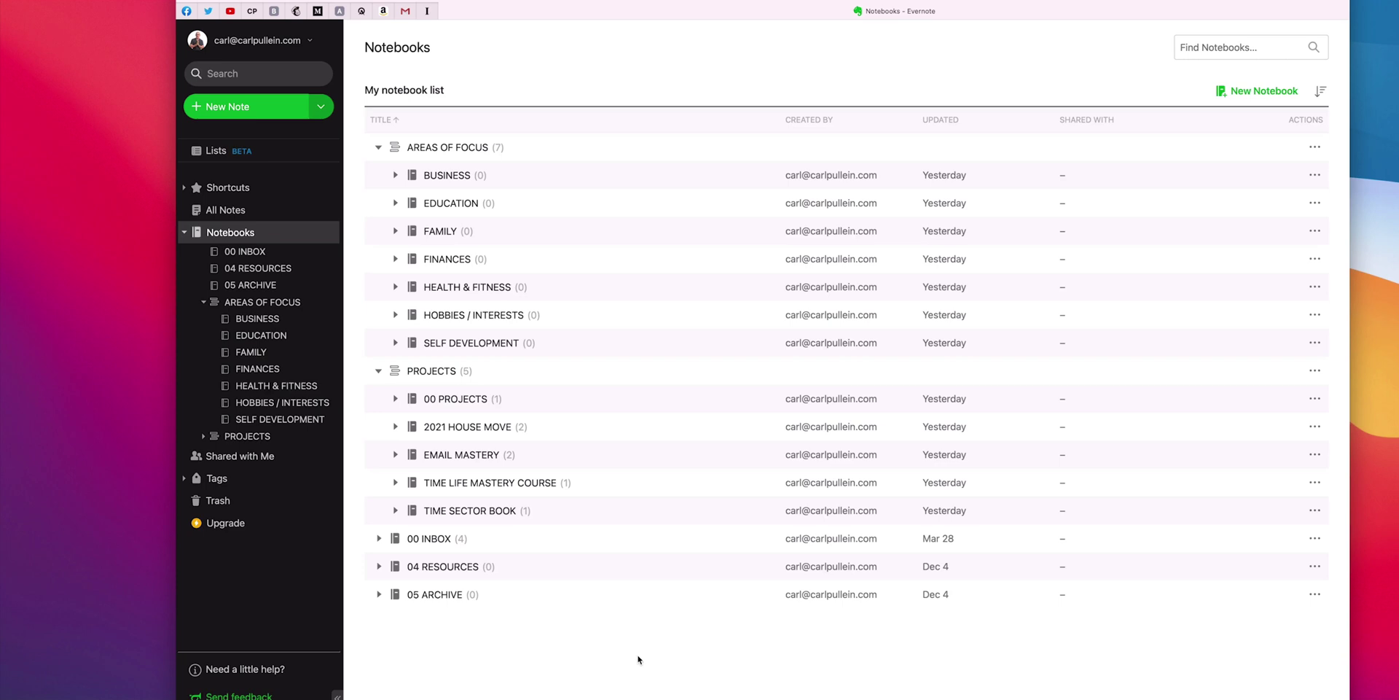
left_click(481, 512)
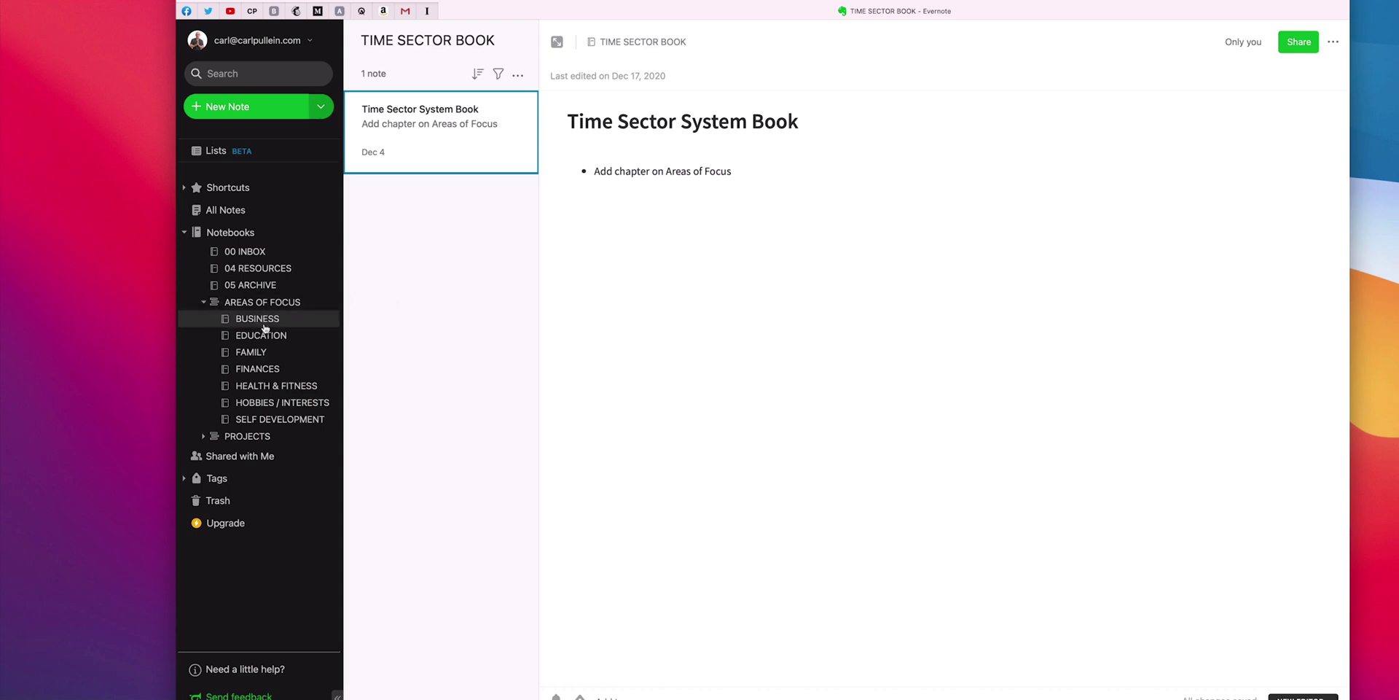
- Collapse AREAS OF FOCUS in the navigation tree, and review the Email Mastery course update note from the notebook list
left_click(203, 302)
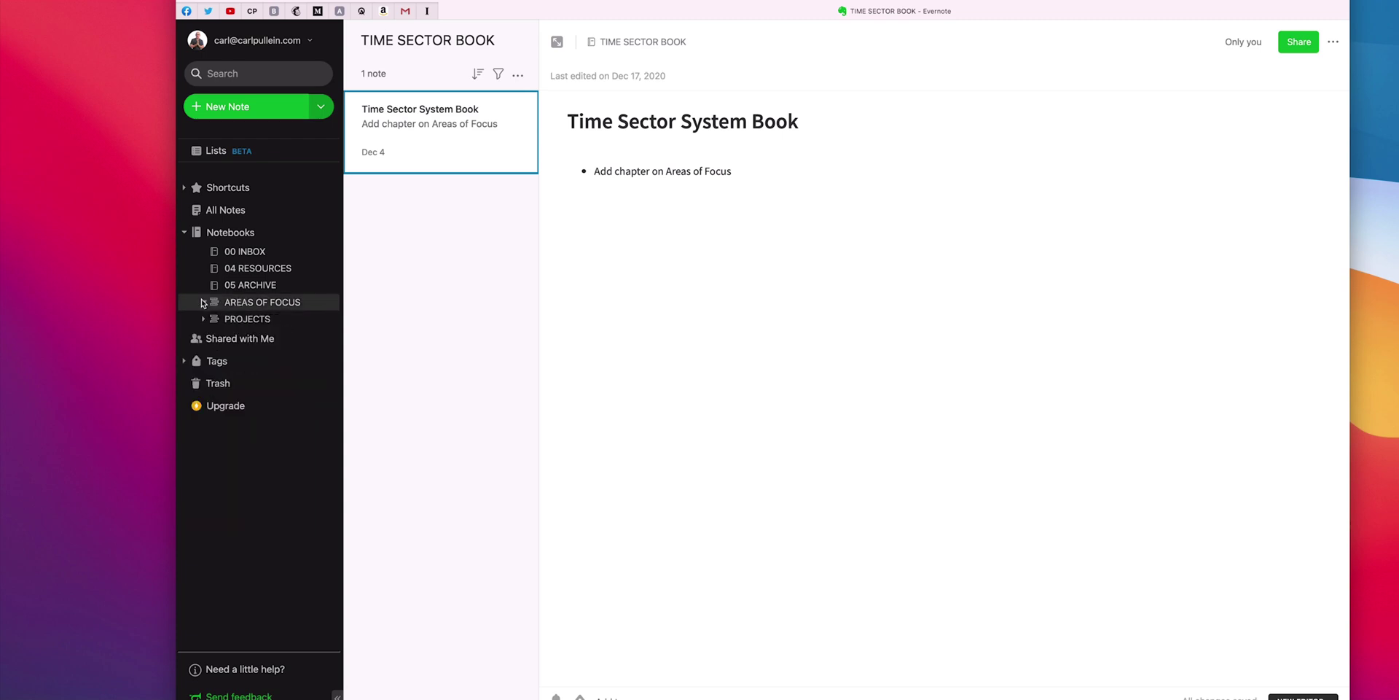
left_click(226, 236)
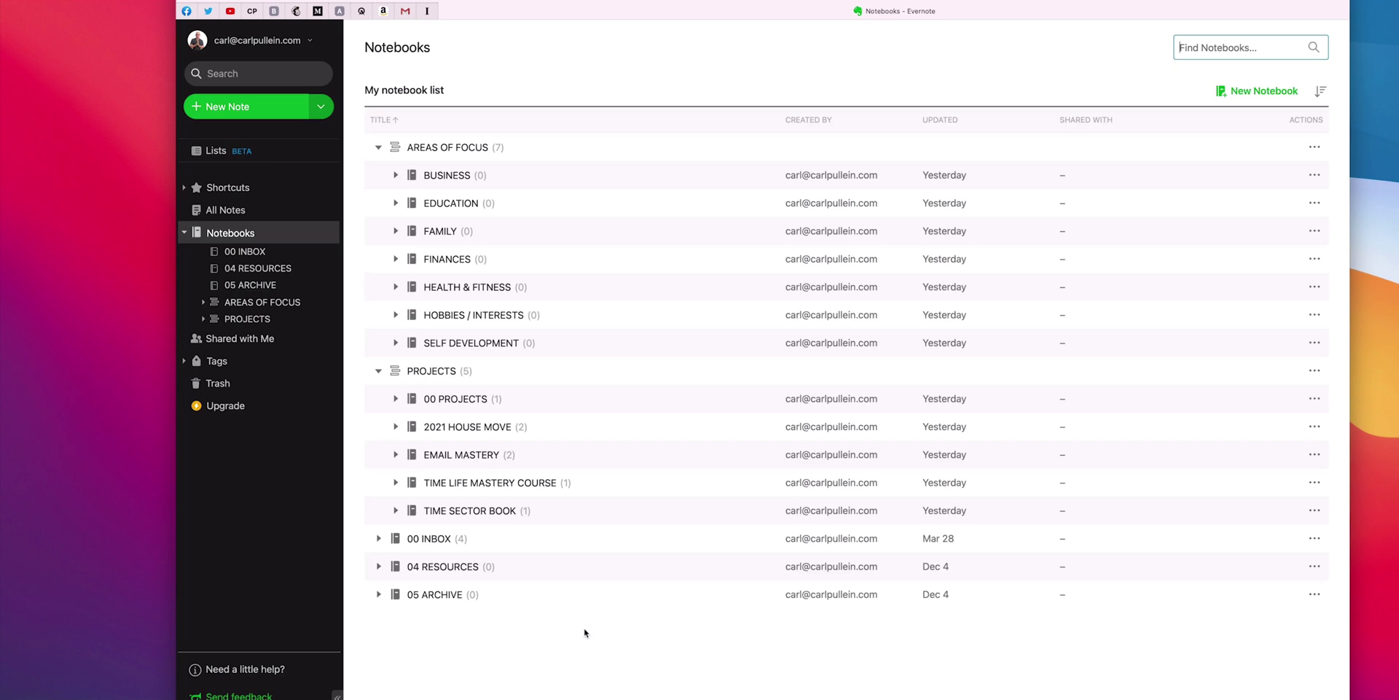
left_click(466, 455)
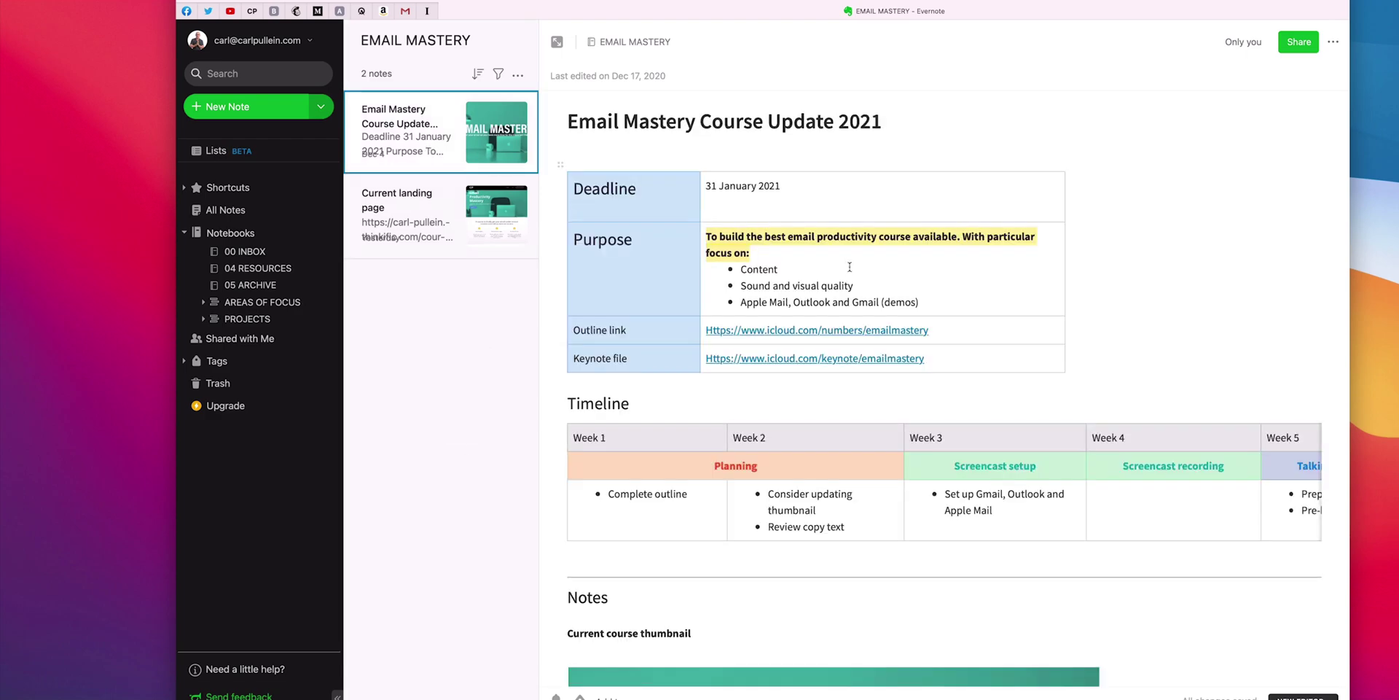
scroll(895, 410, "down", 5)
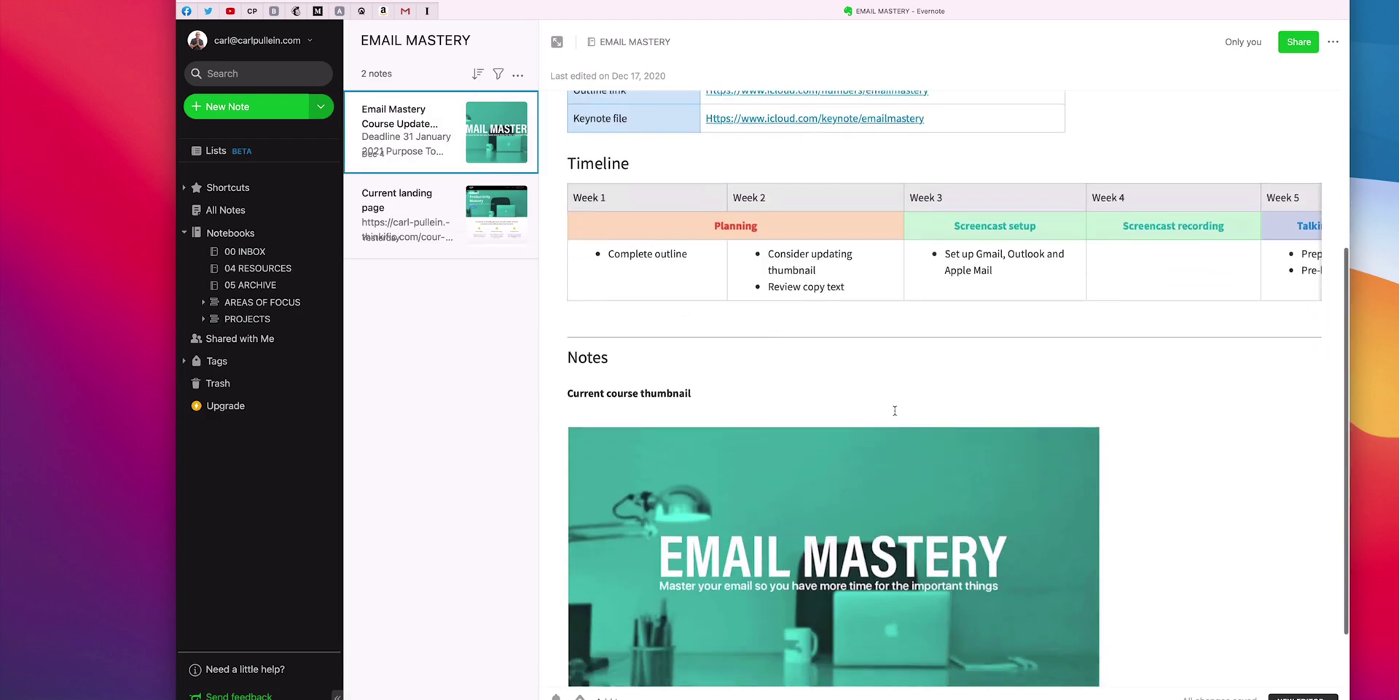
- Review the actions available for the Email Mastery Course Update 2021 note, including the internal link option, without applying any
scroll(895, 411, "up", 5)
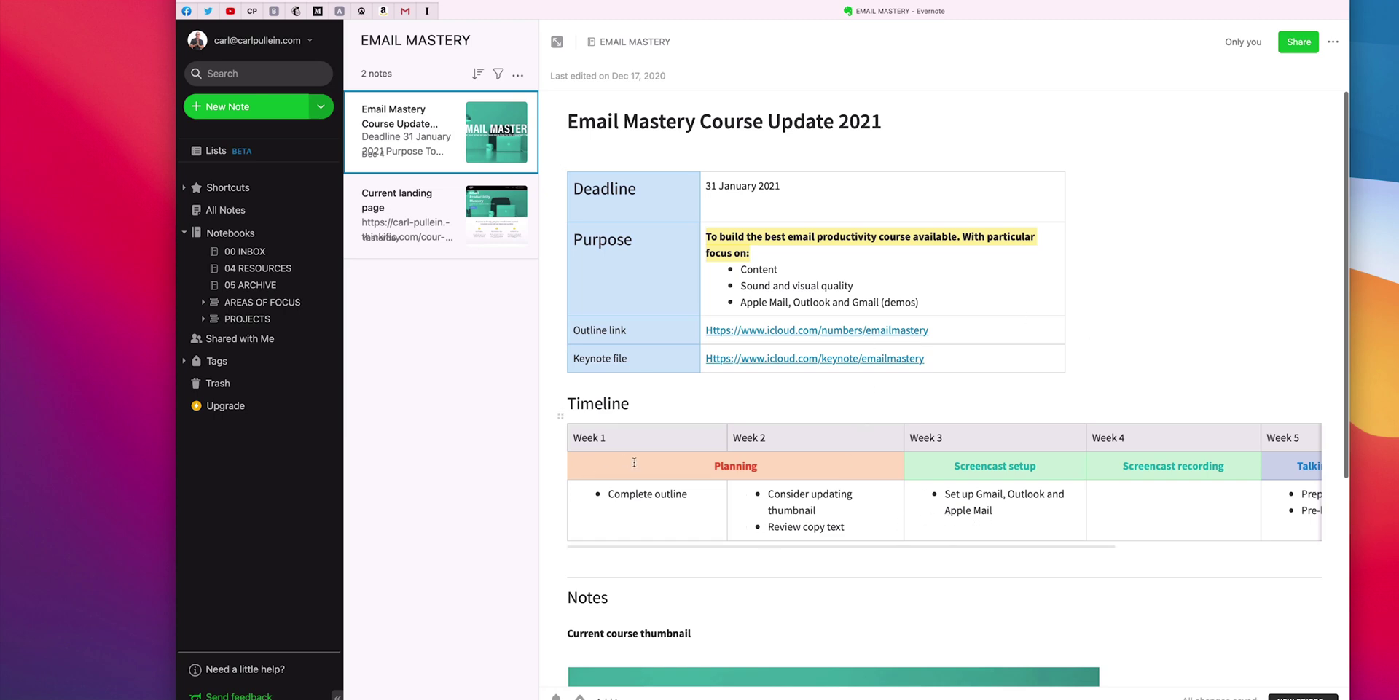
left_click(1331, 42)
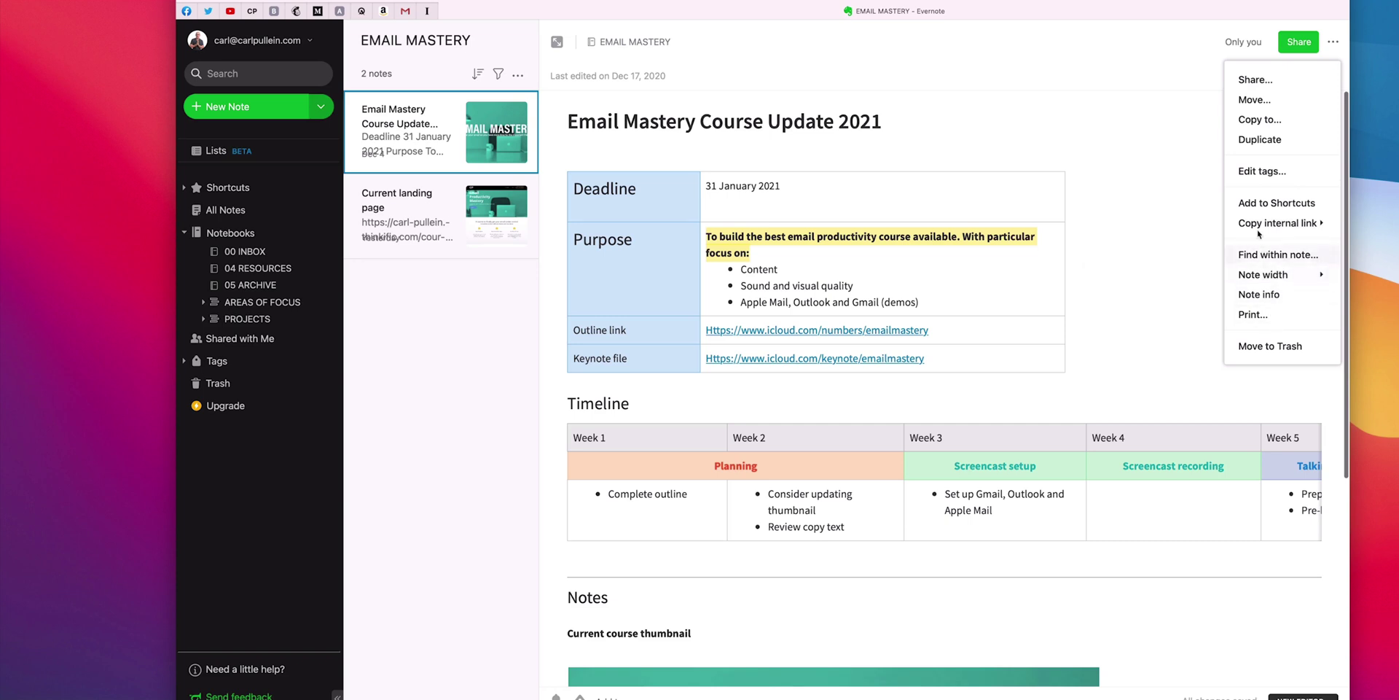
left_click(1180, 84)
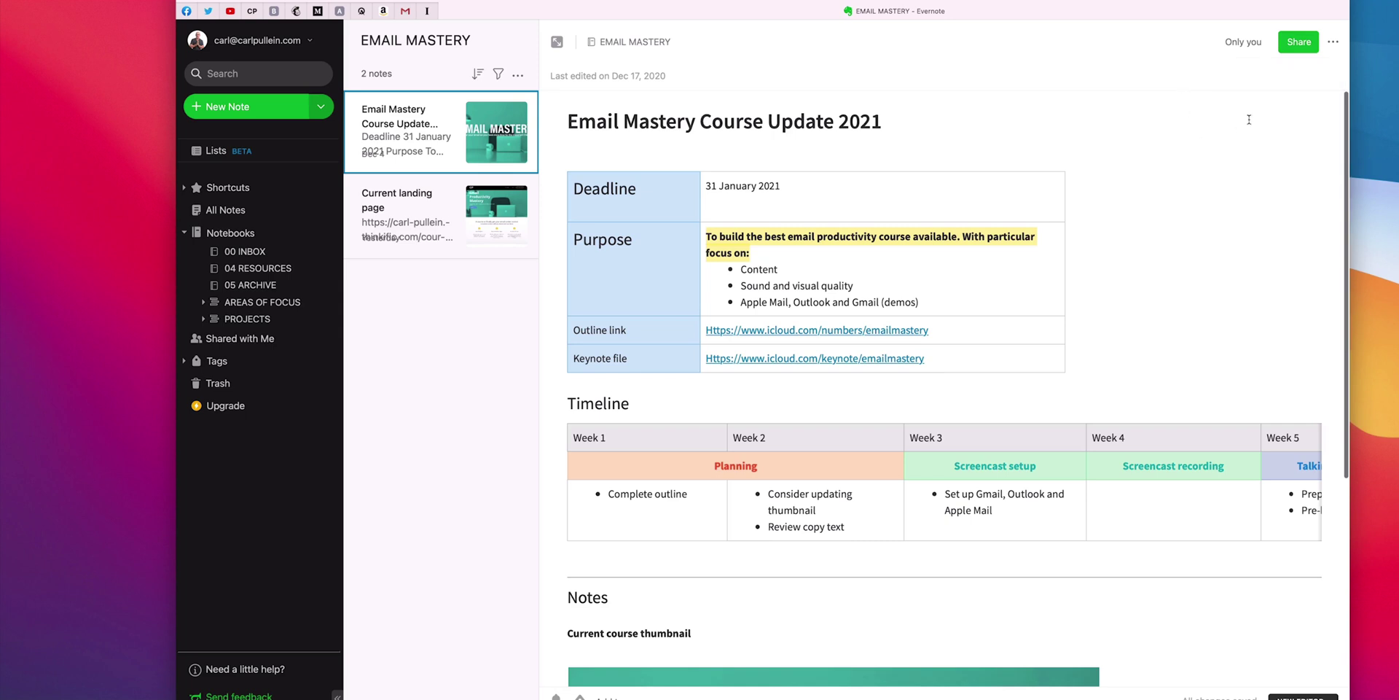
left_click(1336, 43)
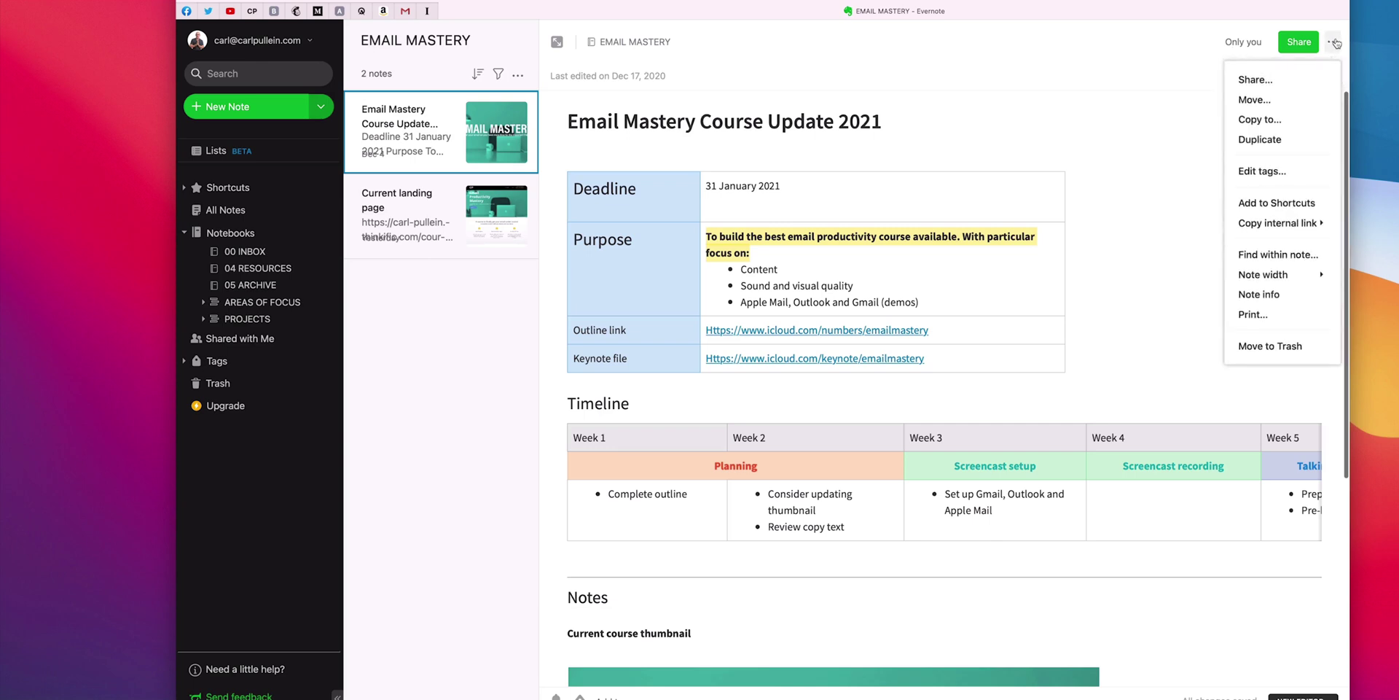
mouse_move(1295, 234)
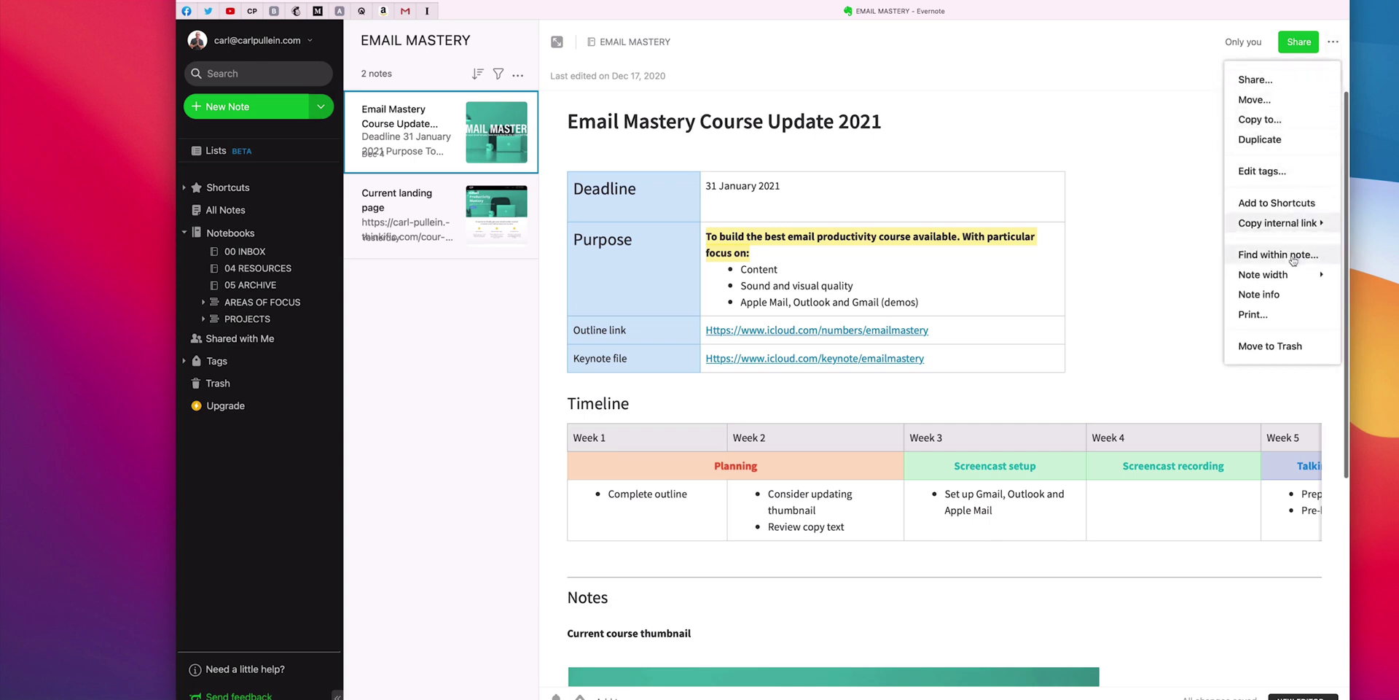
left_click(1141, 343)
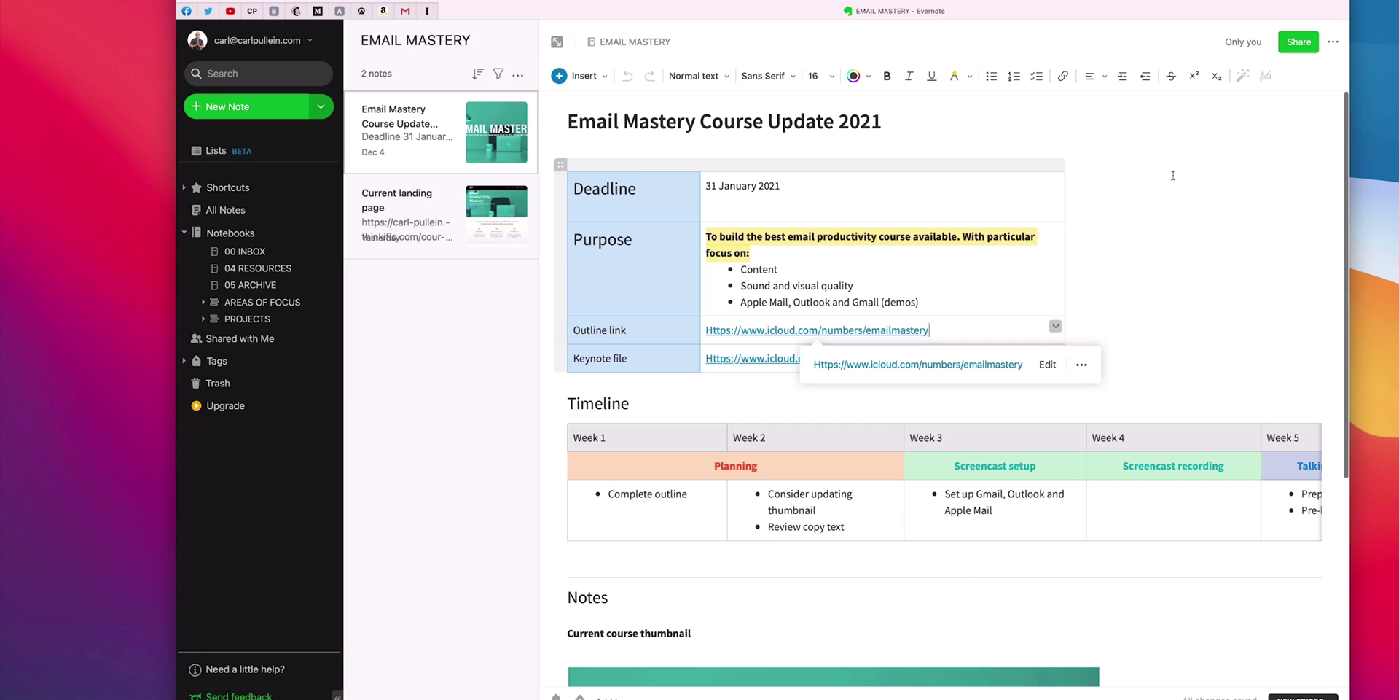
left_click(1226, 146)
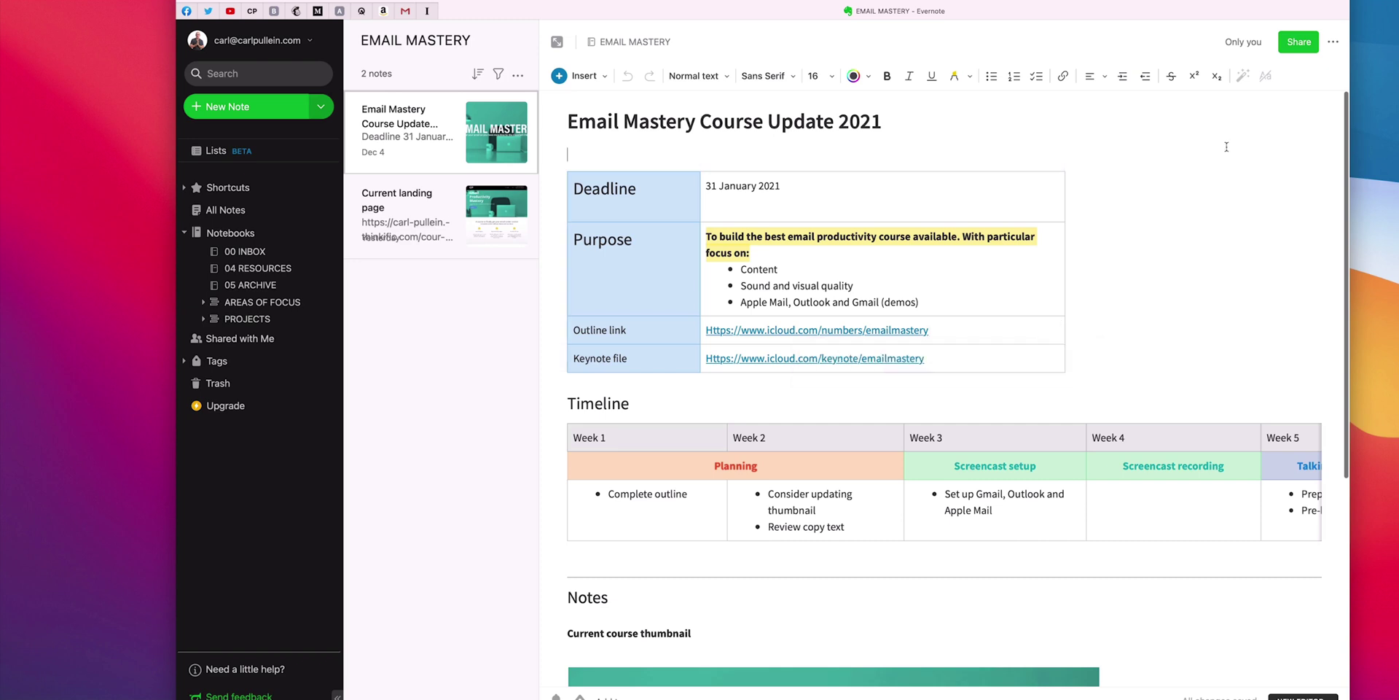